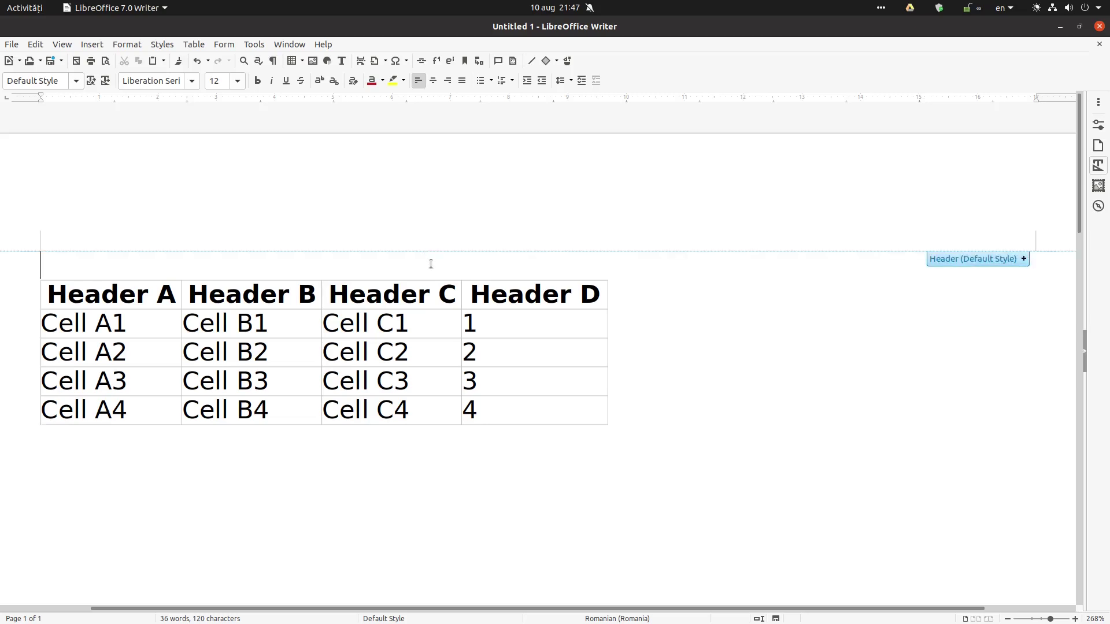
- Place the cursor in the Header A–D table's last cell and bring up the Window menu
{"action": "left_click", "coordinate": [414, 319]}
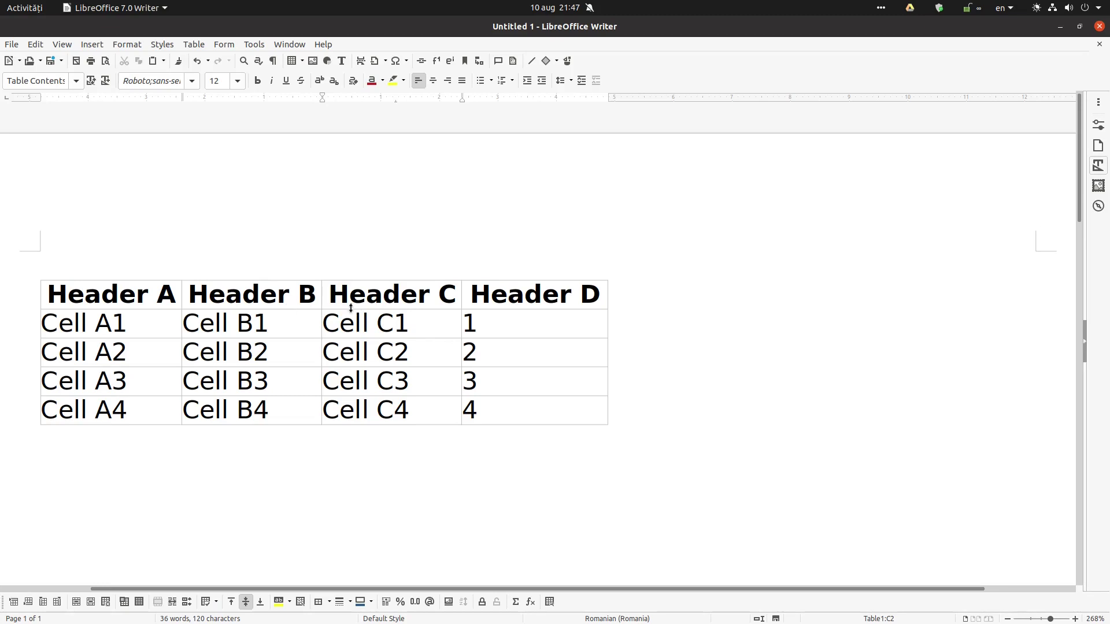
{"action": "left_click", "coordinate": [554, 400]}
{"action": "left_click", "coordinate": [298, 46]}
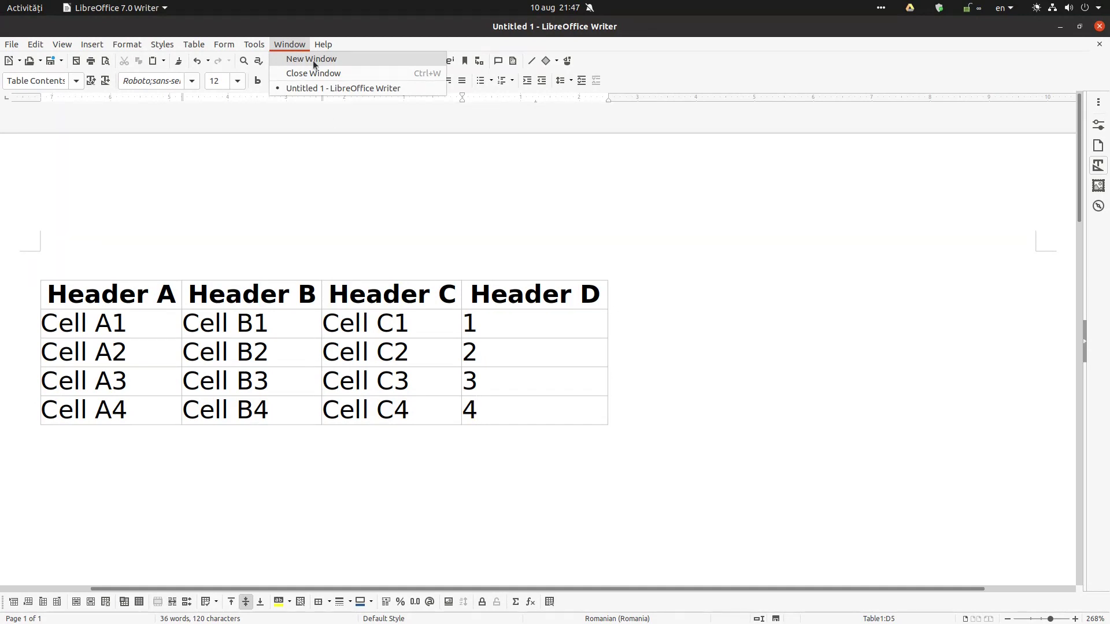
- Open a second window of the document on the right half of the screen as a print preview
{"action": "left_click", "coordinate": [299, 60]}
{"action": "left_click_drag", "start_coordinate": [416, 39], "coordinate": [1107, 231]}
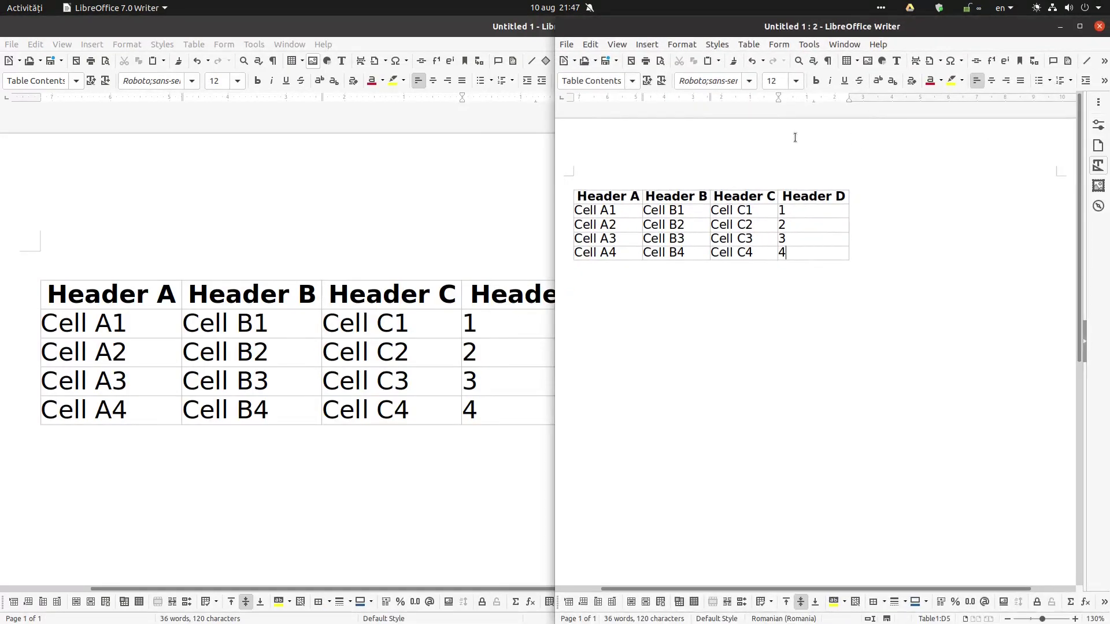
{"action": "left_click", "coordinate": [660, 61]}
- Zoom the print preview to 75%, then set it to fit the whole page
{"action": "scroll", "coordinate": [650, 289], "scroll_direction": "up", "scroll_amount": 4}
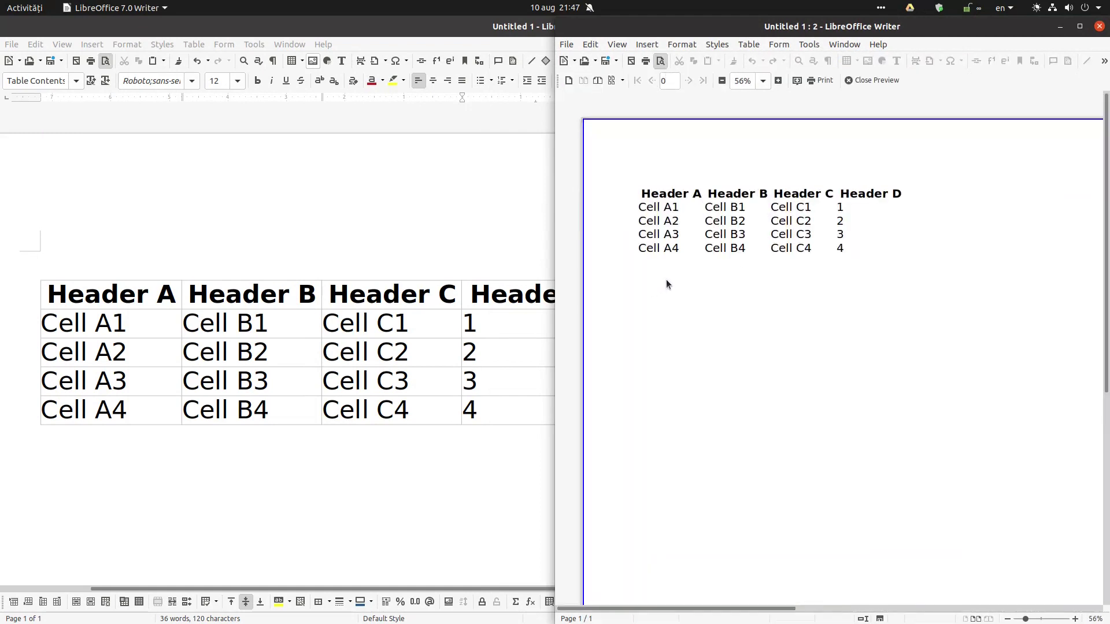
{"action": "scroll", "coordinate": [738, 261], "scroll_direction": "up", "scroll_amount": 2}
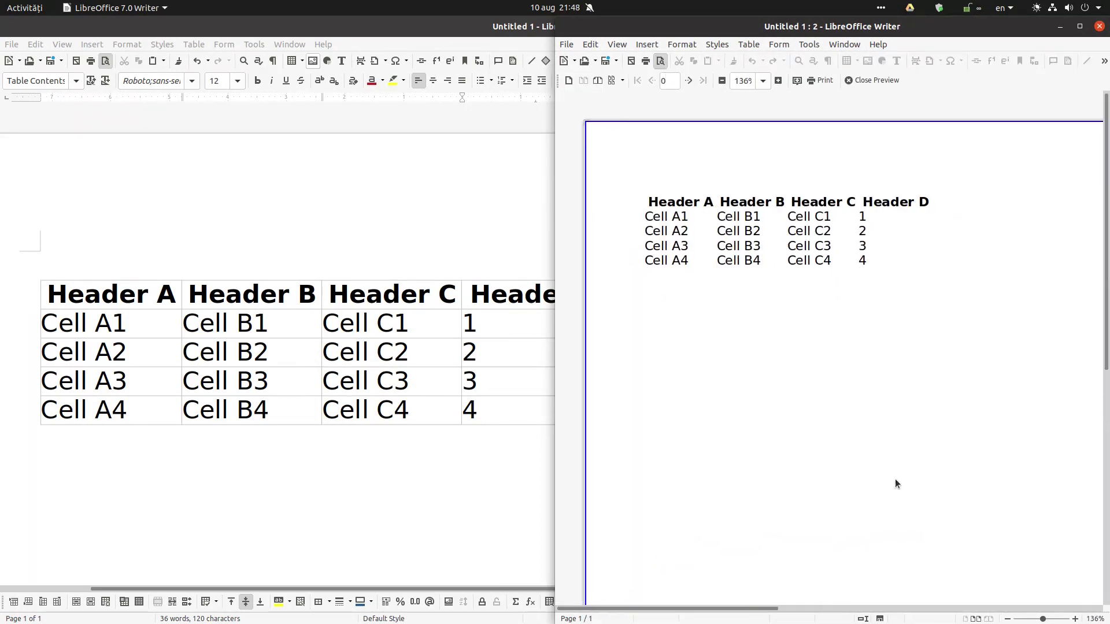
{"action": "right_click", "coordinate": [1091, 619]}
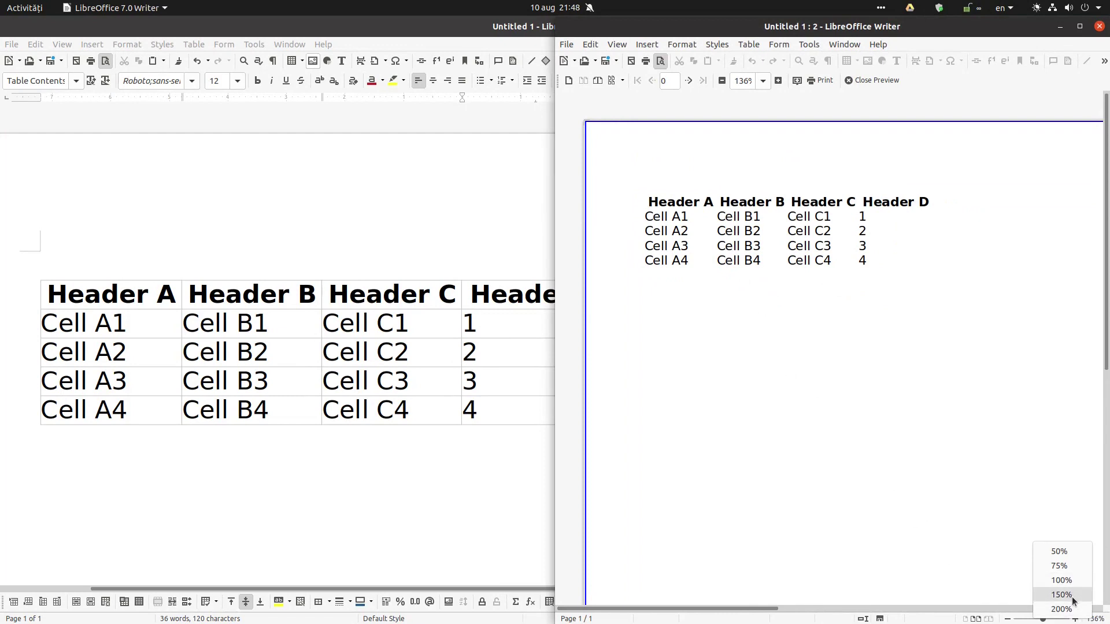
{"action": "left_click", "coordinate": [1068, 566]}
{"action": "double_click", "coordinate": [1094, 618]}
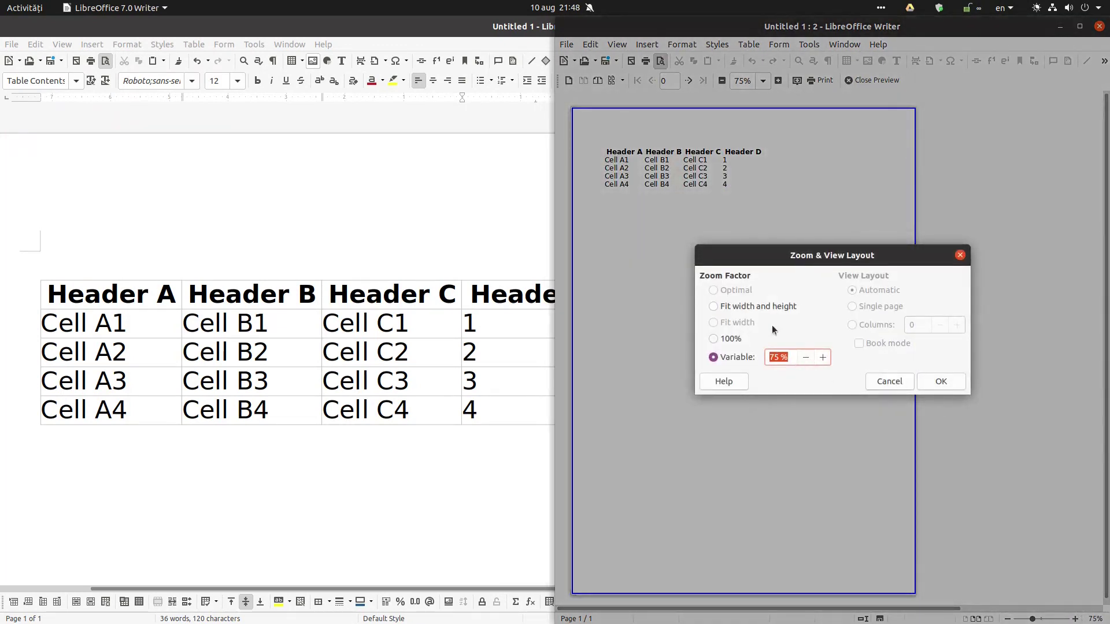
{"action": "left_click", "coordinate": [749, 307]}
{"action": "left_click", "coordinate": [937, 382]}
- Close the preview and tile the main document window to the left half
{"action": "scroll", "coordinate": [853, 279], "scroll_direction": "up", "scroll_amount": 2}
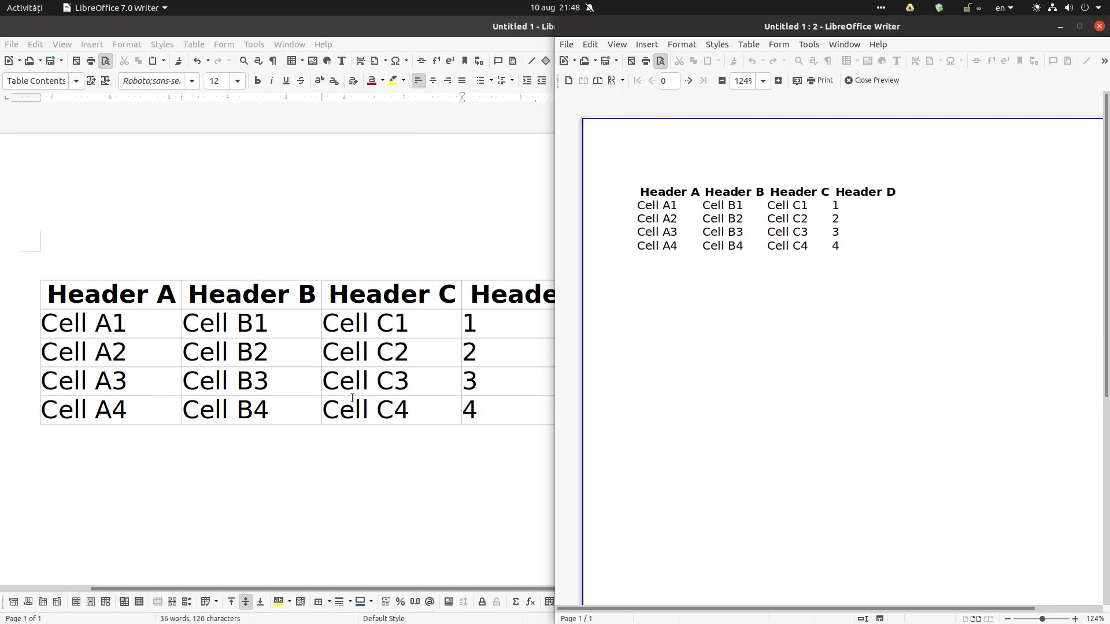
{"action": "key", "text": "Escape"}
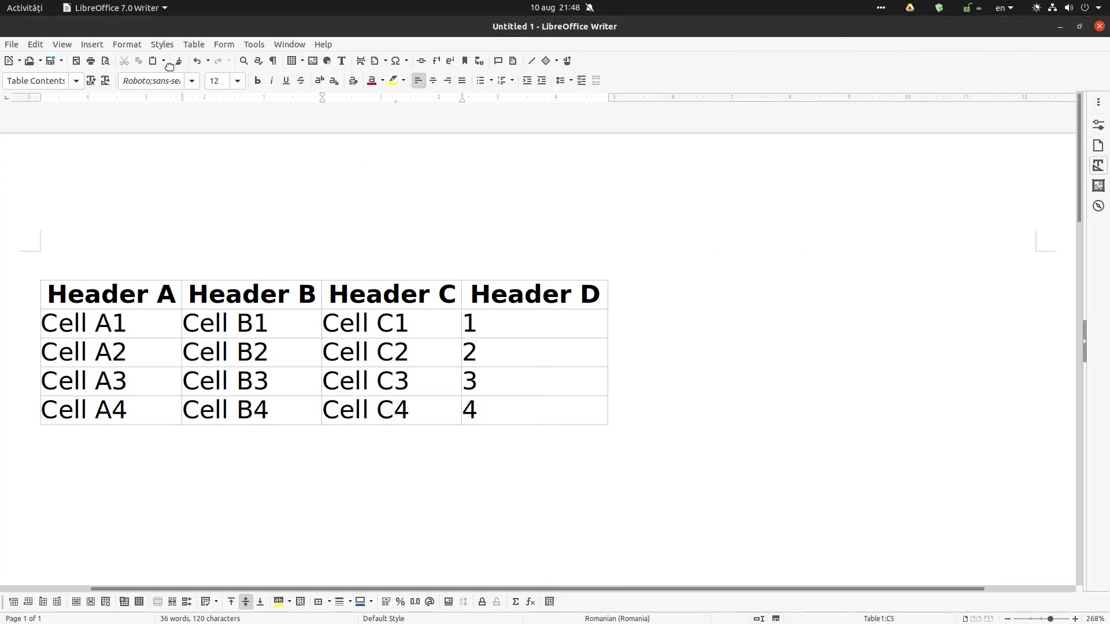
{"action": "key", "text": "super+Left"}
- Put the cursor in cell B1 and show the Styles deck beside the document
{"action": "left_click", "coordinate": [543, 168]}
{"action": "left_click", "coordinate": [527, 104]}
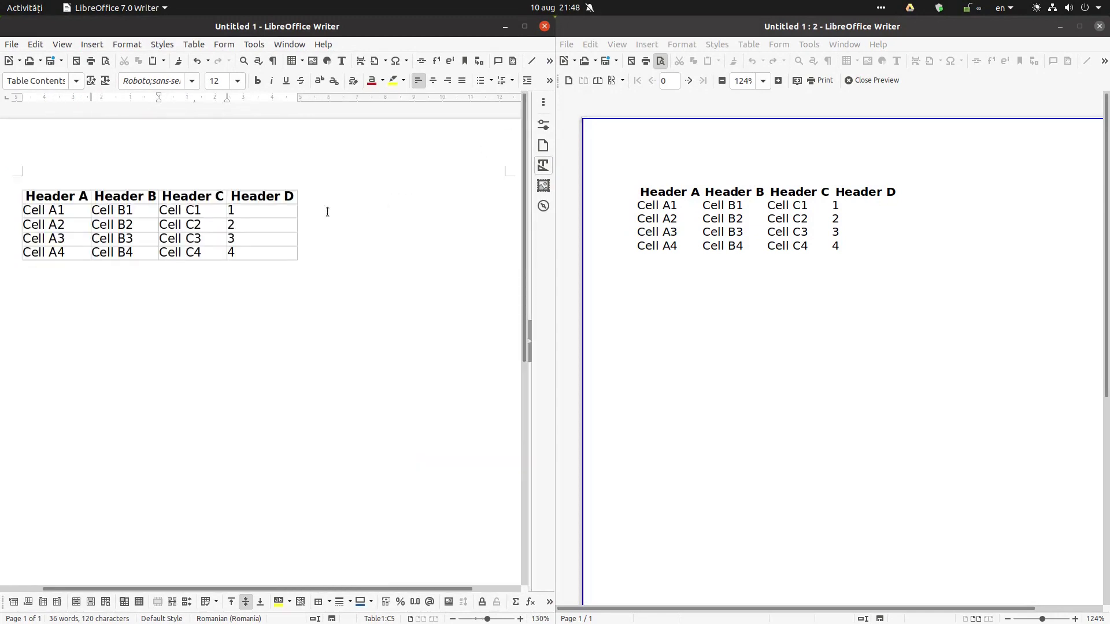
{"action": "left_click", "coordinate": [180, 243]}
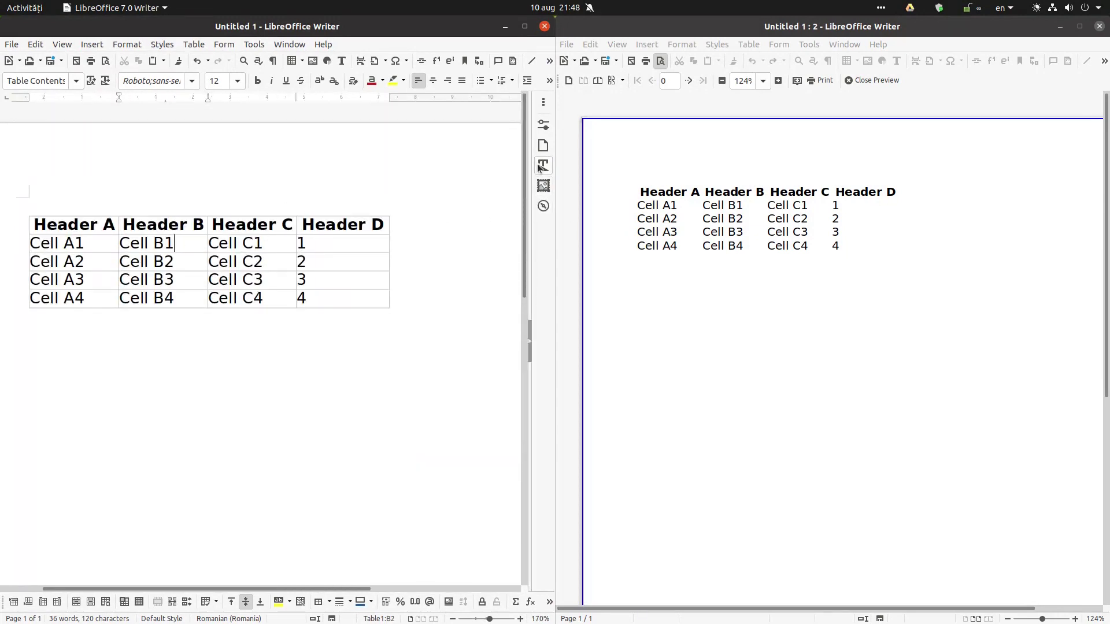
{"action": "left_click", "coordinate": [543, 166]}
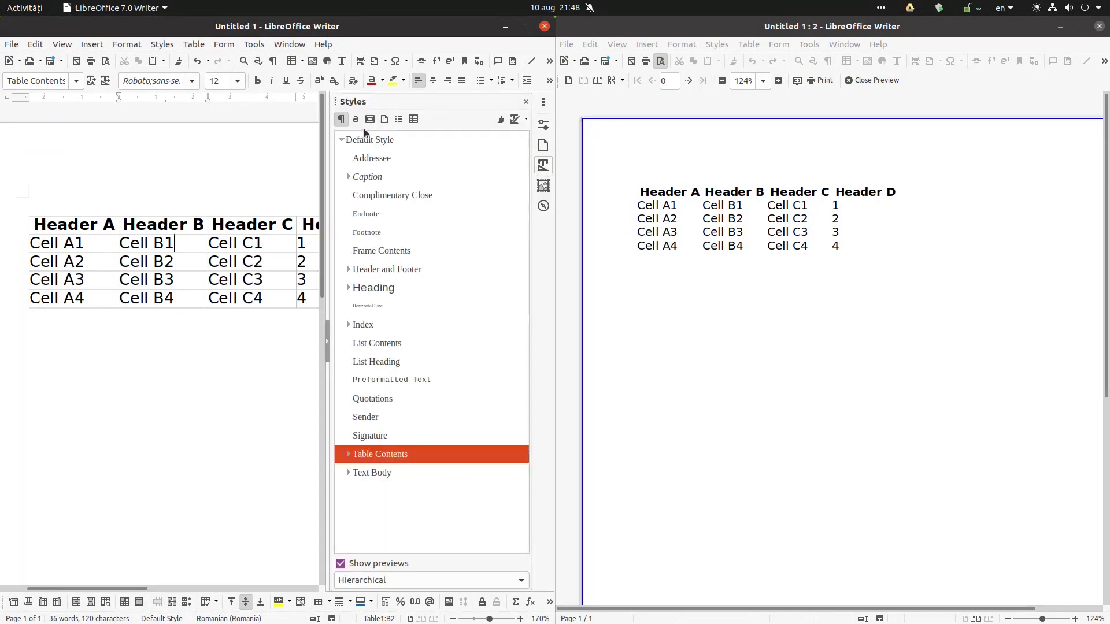
- Switch the Styles deck to table styles, apply Default Style, and bring up the table's context menu
{"action": "left_click", "coordinate": [414, 119]}
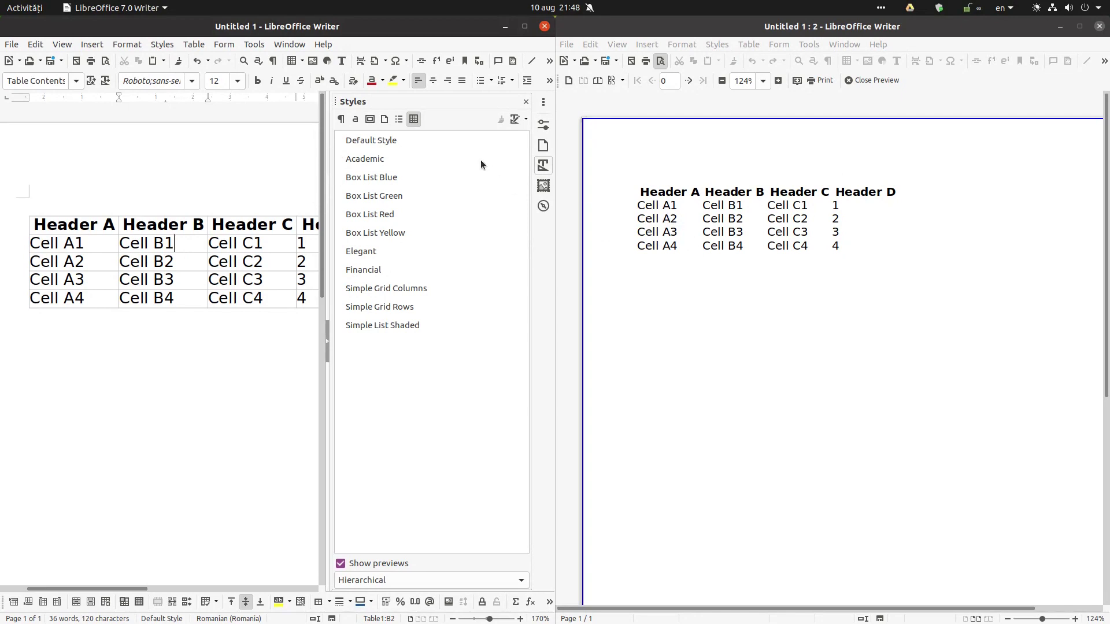
{"action": "double_click", "coordinate": [392, 140]}
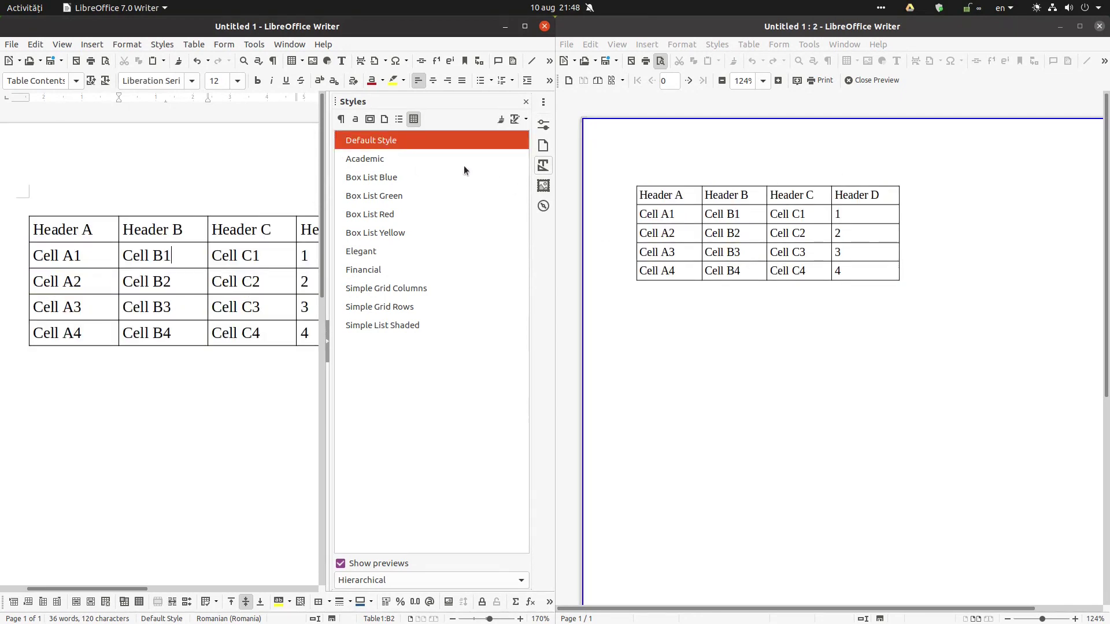
{"action": "right_click", "coordinate": [231, 228]}
{"action": "left_click", "coordinate": [283, 429]}
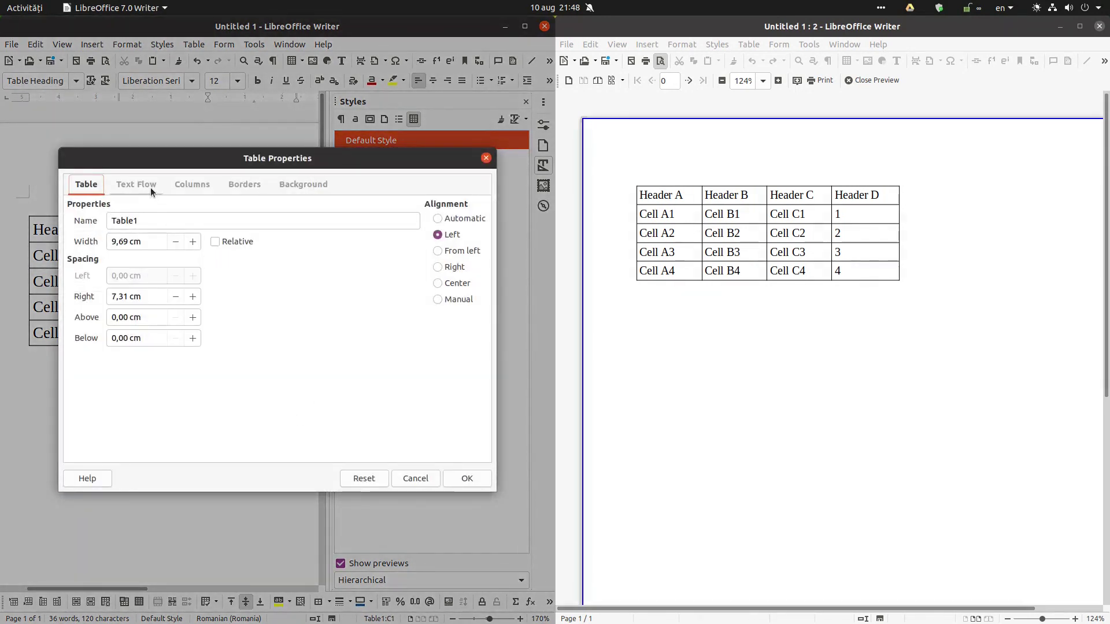
{"action": "left_click", "coordinate": [244, 184]}
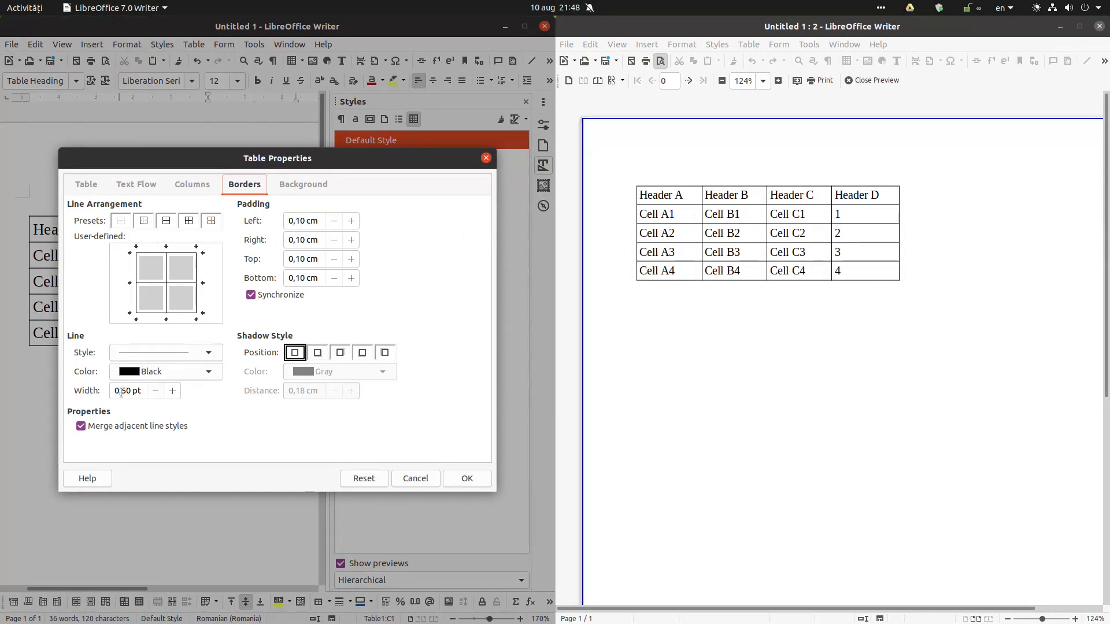
{"action": "left_click", "coordinate": [399, 477]}
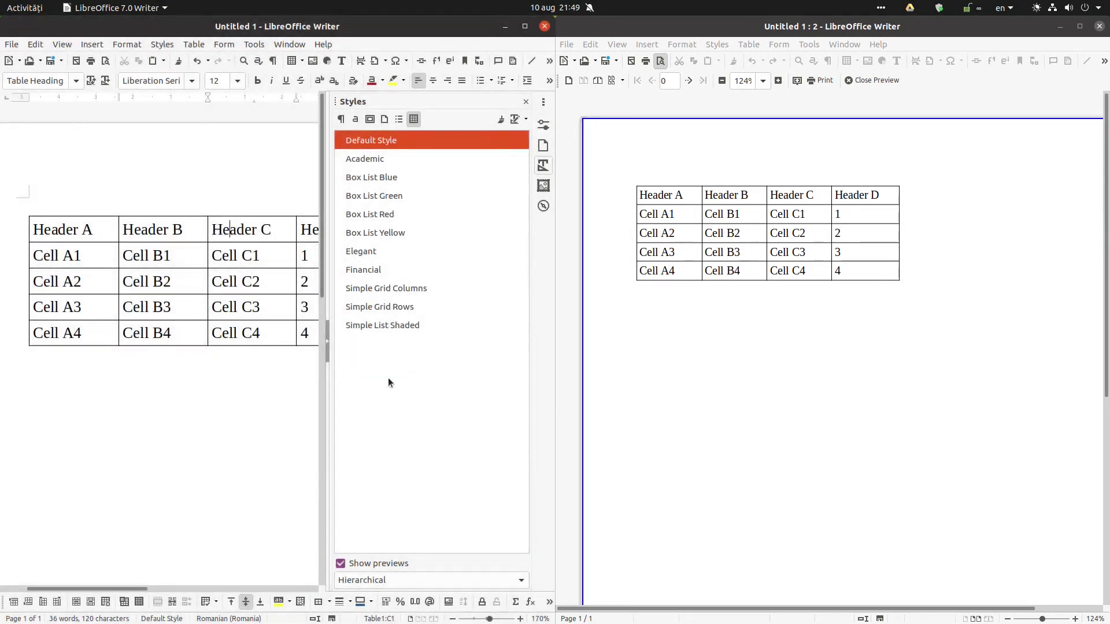
- Apply the Academic table style and place the cursor at the end of Header C
{"action": "double_click", "coordinate": [384, 157]}
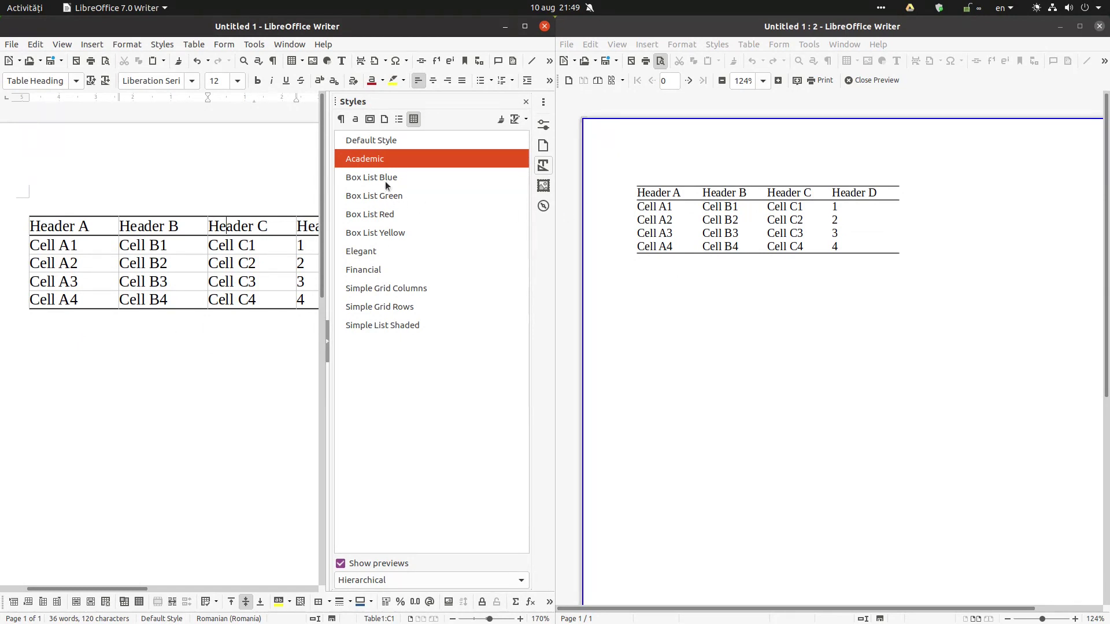
{"action": "left_click", "coordinate": [274, 222]}
- In Table Properties, set the table width to 14 cm with Center alignment
{"action": "right_click", "coordinate": [278, 240]}
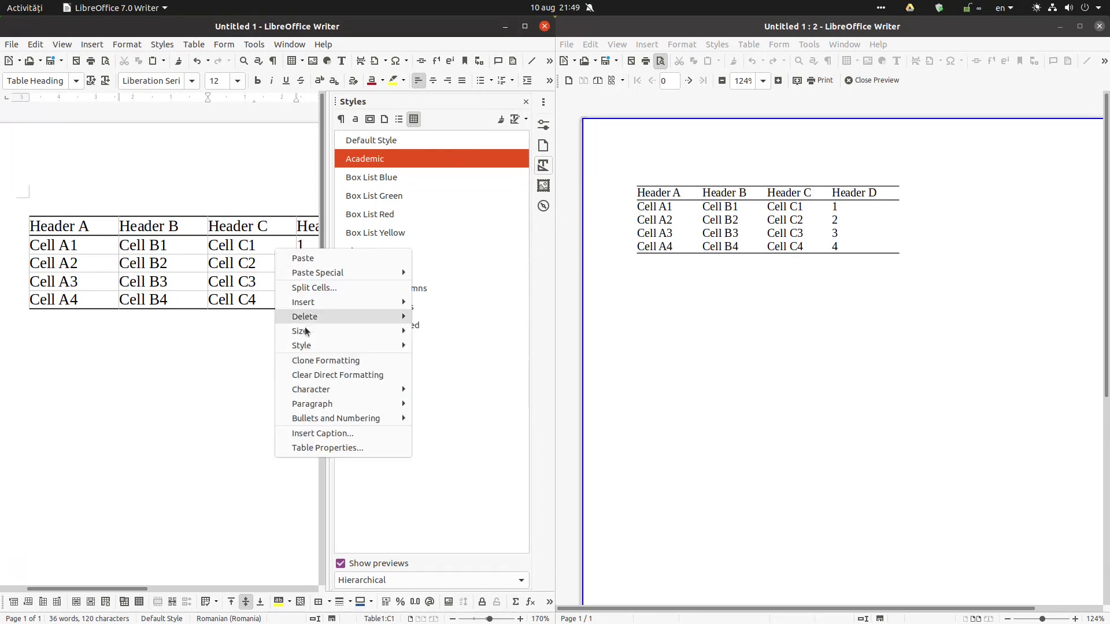
{"action": "left_click", "coordinate": [291, 448]}
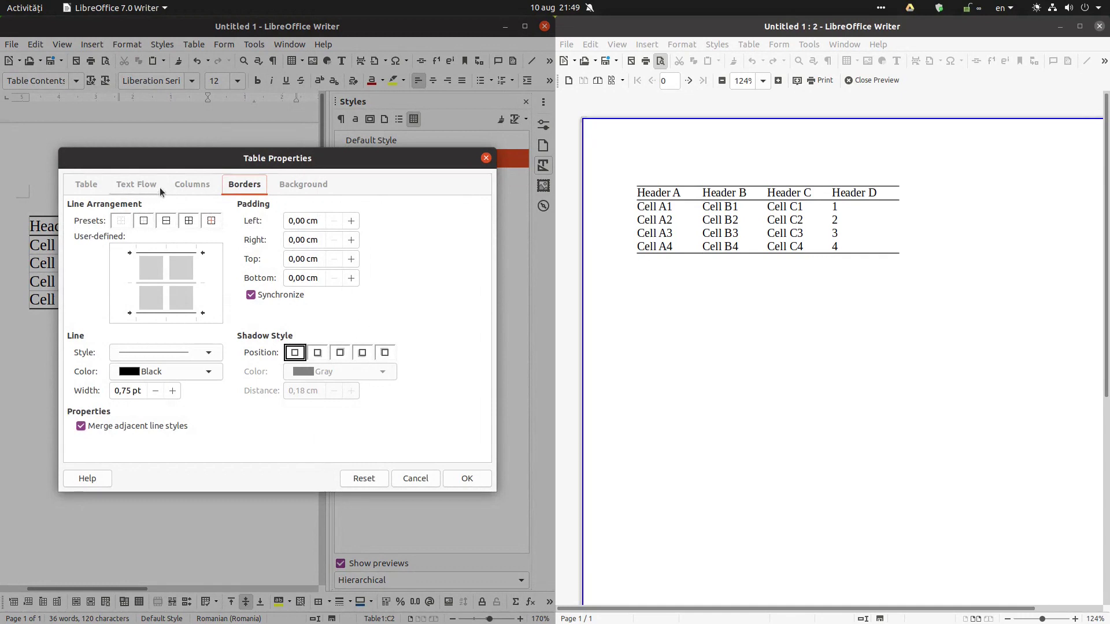
{"action": "left_click", "coordinate": [86, 184]}
{"action": "left_click_drag", "start_coordinate": [142, 241], "coordinate": [90, 241]}
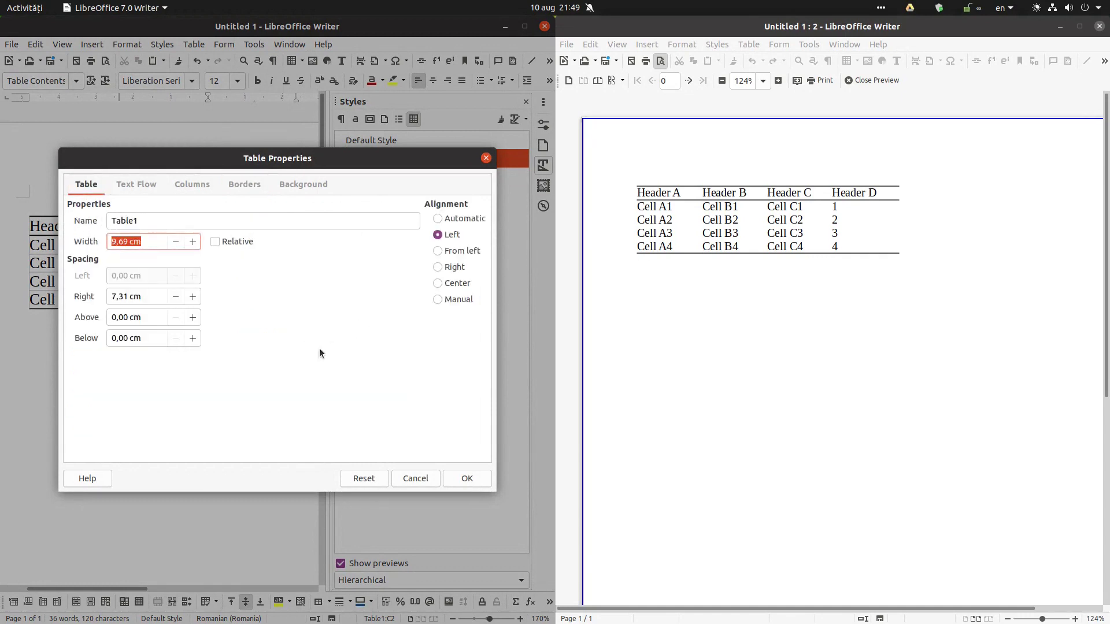
{"action": "type", "text": "14"}
{"action": "key", "text": "Tab"}
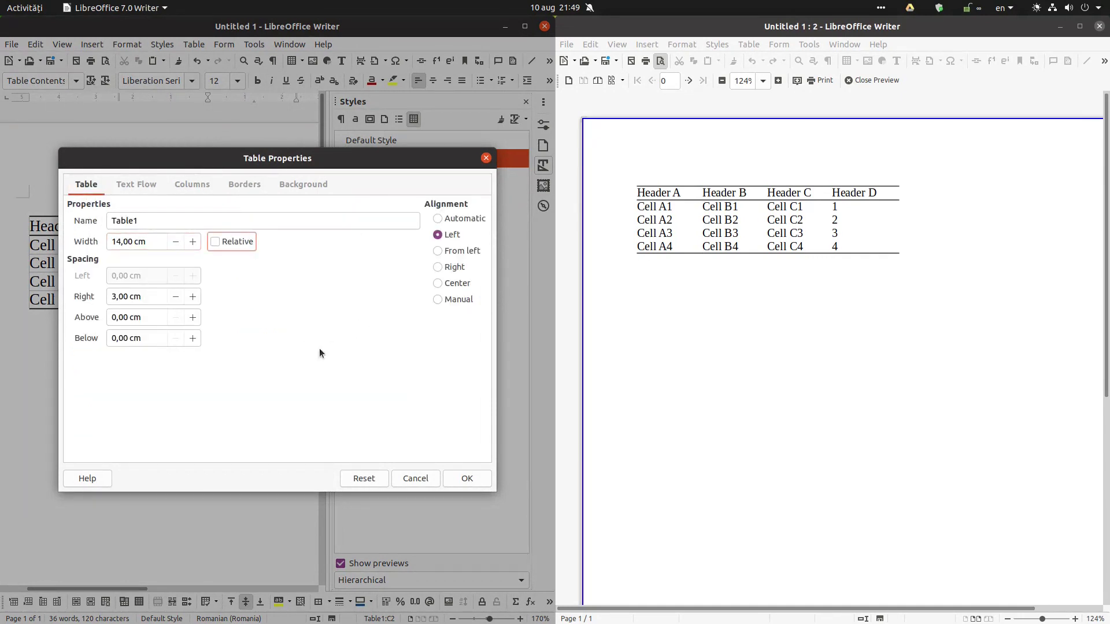
{"action": "left_click", "coordinate": [470, 285]}
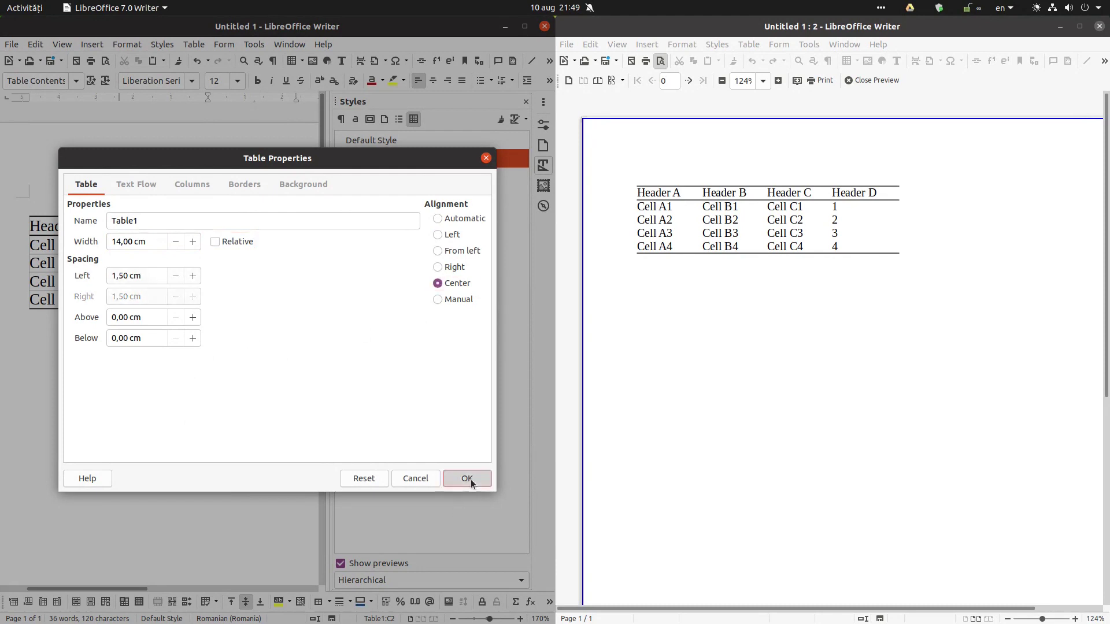
{"action": "left_click", "coordinate": [469, 480]}
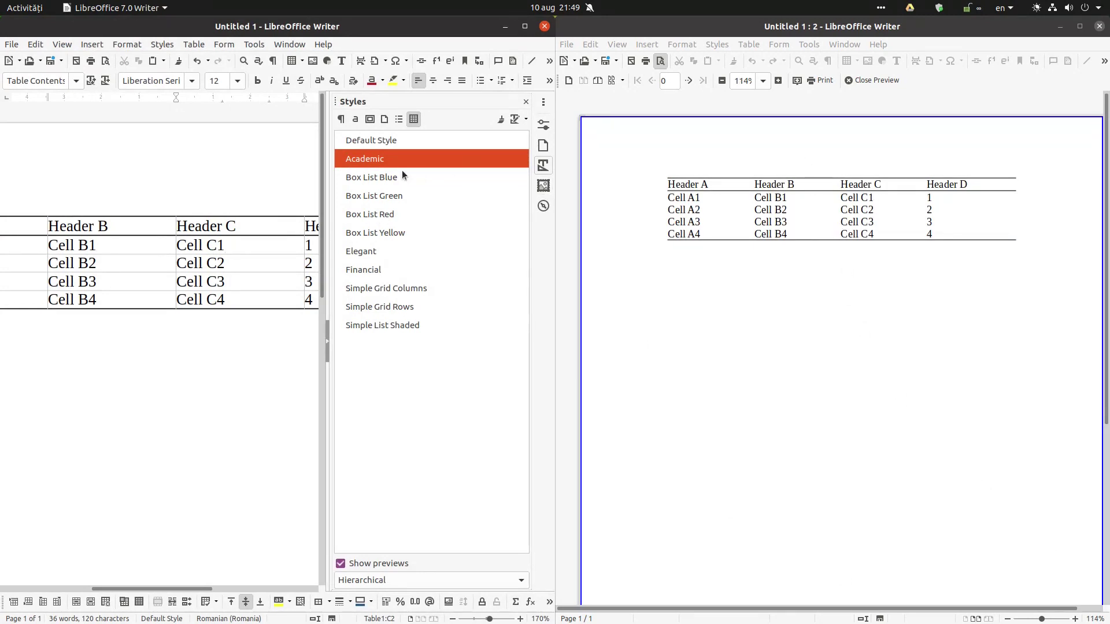
- Apply Default Style, then Academic, and finally the Box List Blue table style
{"action": "double_click", "coordinate": [395, 140]}
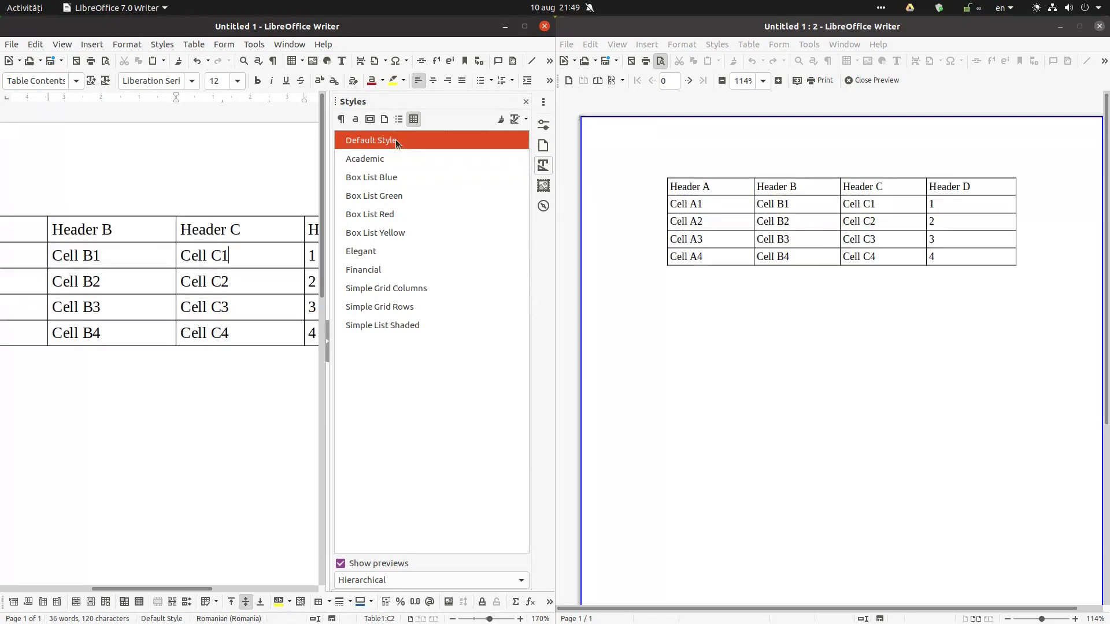
{"action": "double_click", "coordinate": [393, 157]}
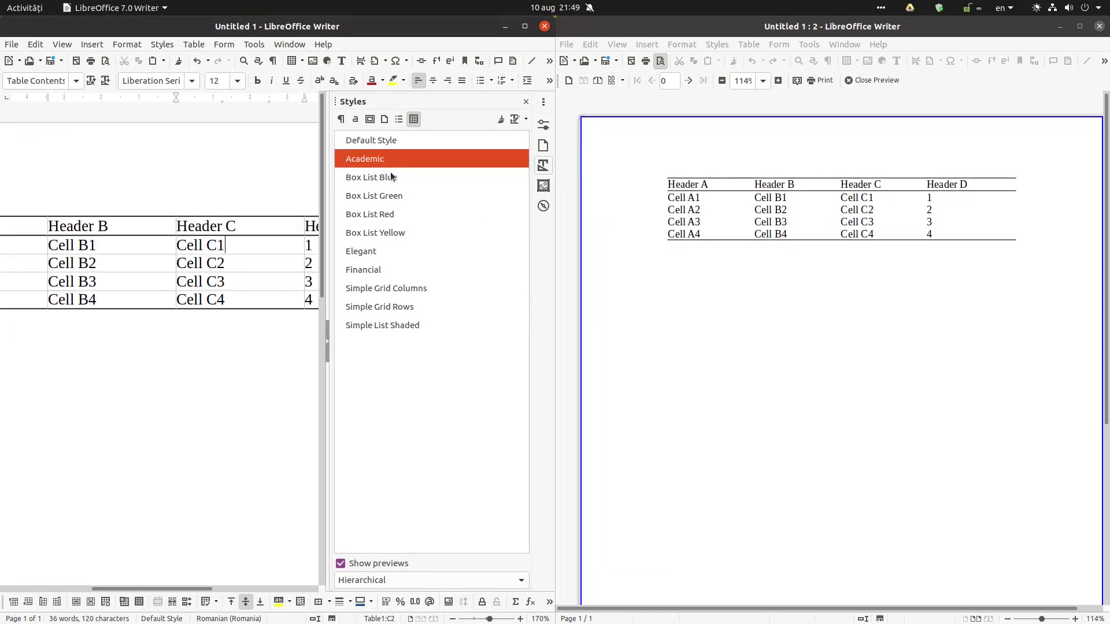
{"action": "double_click", "coordinate": [395, 177]}
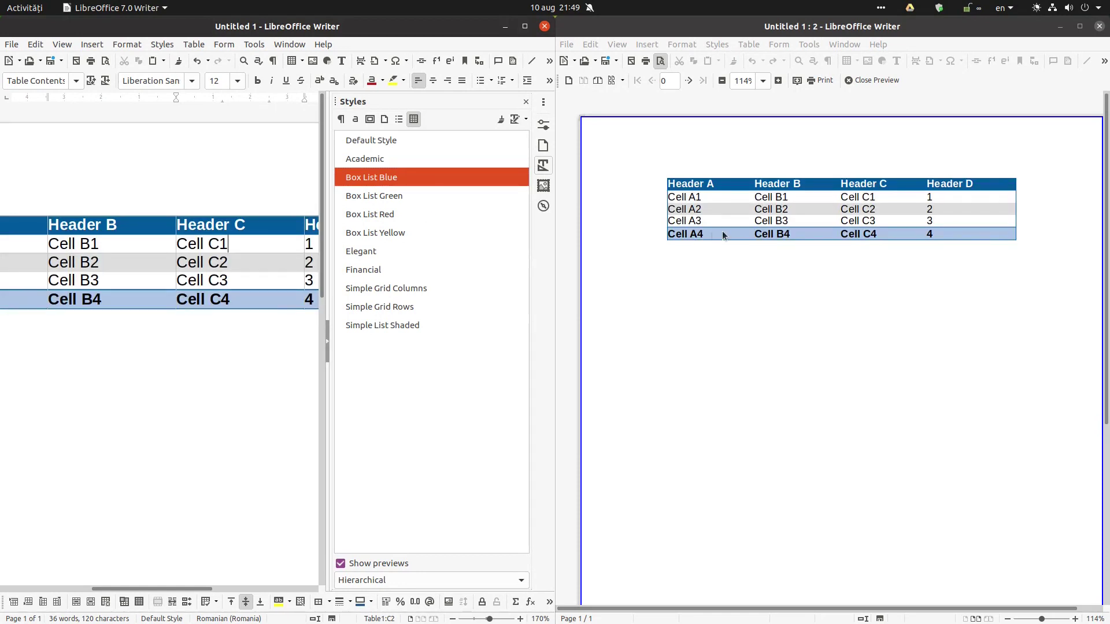
- Apply Box List Green, Red, Yellow, Elegant, Financial, Simple Grid Columns, Simple Grid Rows, then Simple List Shaded in turn
{"action": "double_click", "coordinate": [412, 195]}
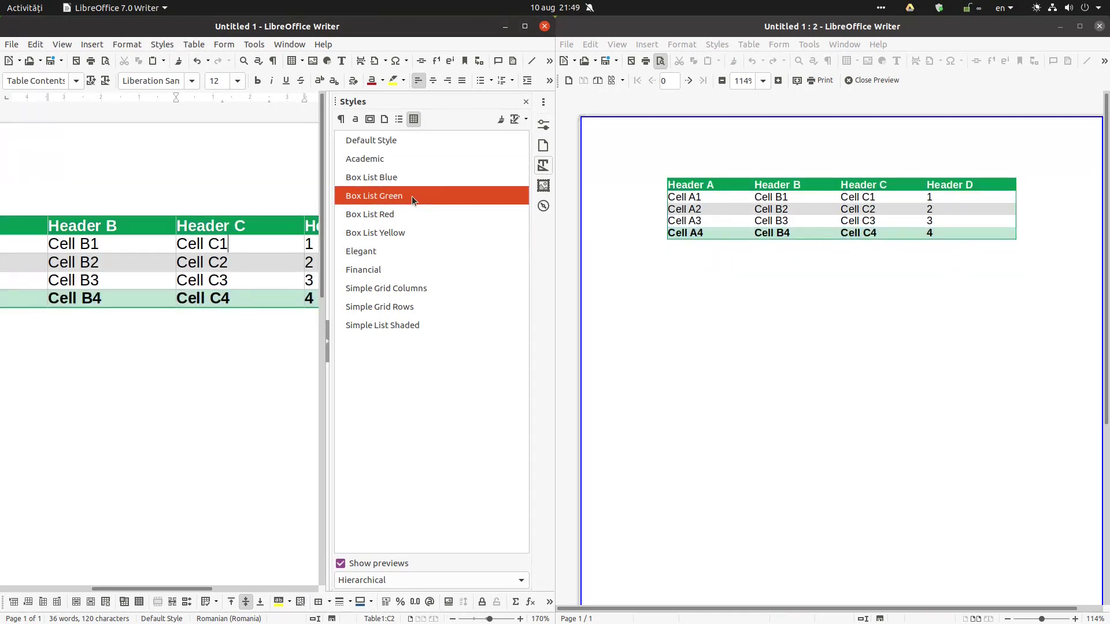
{"action": "double_click", "coordinate": [413, 214]}
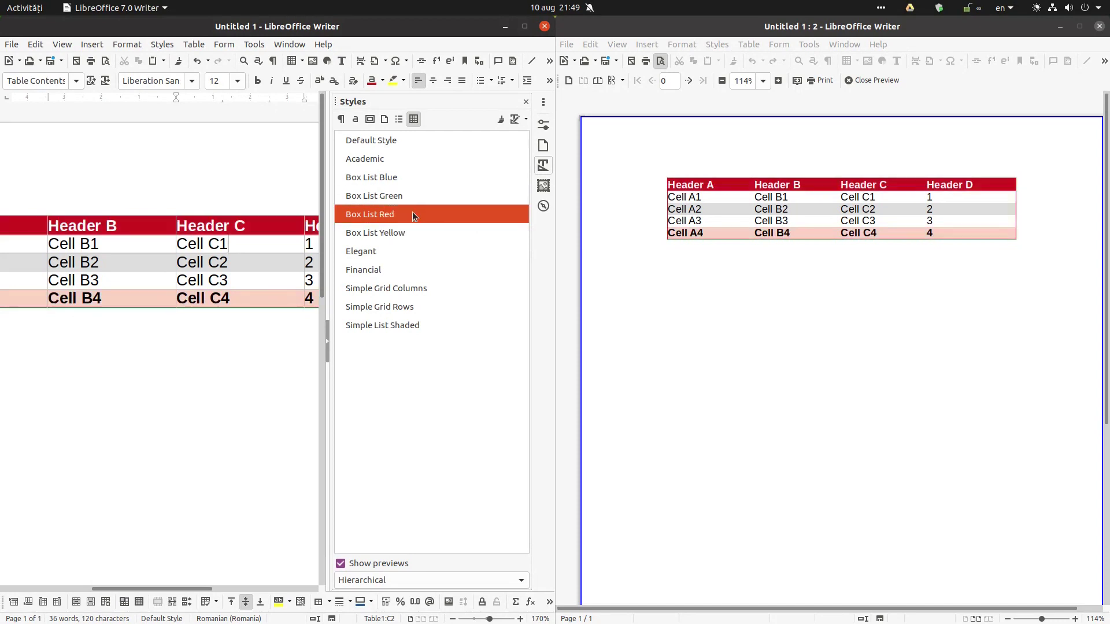
{"action": "double_click", "coordinate": [414, 229]}
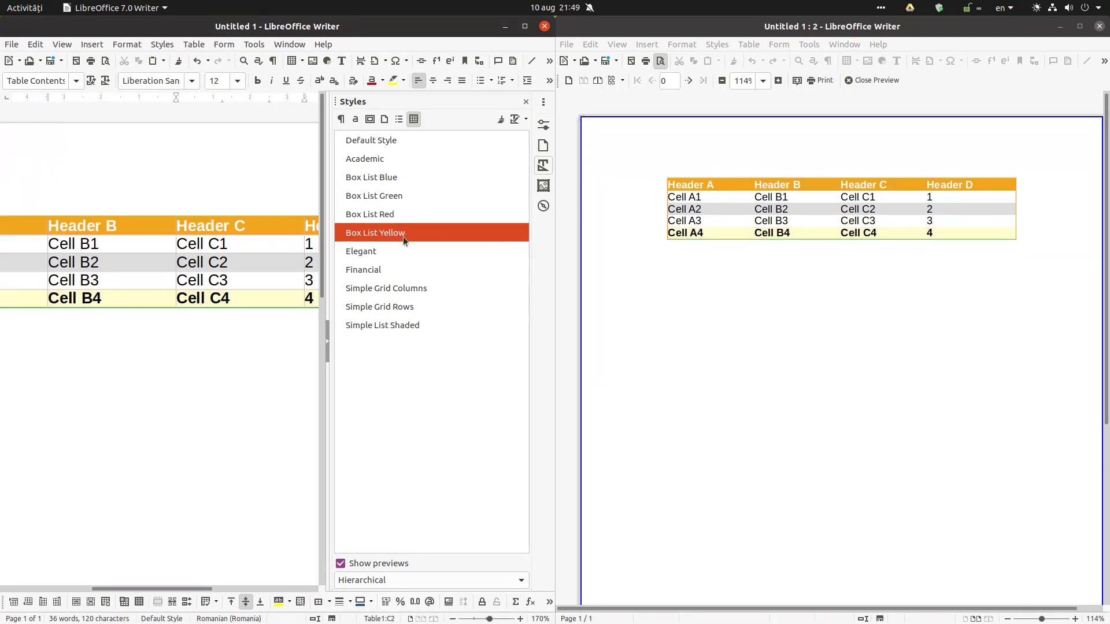
{"action": "double_click", "coordinate": [394, 253]}
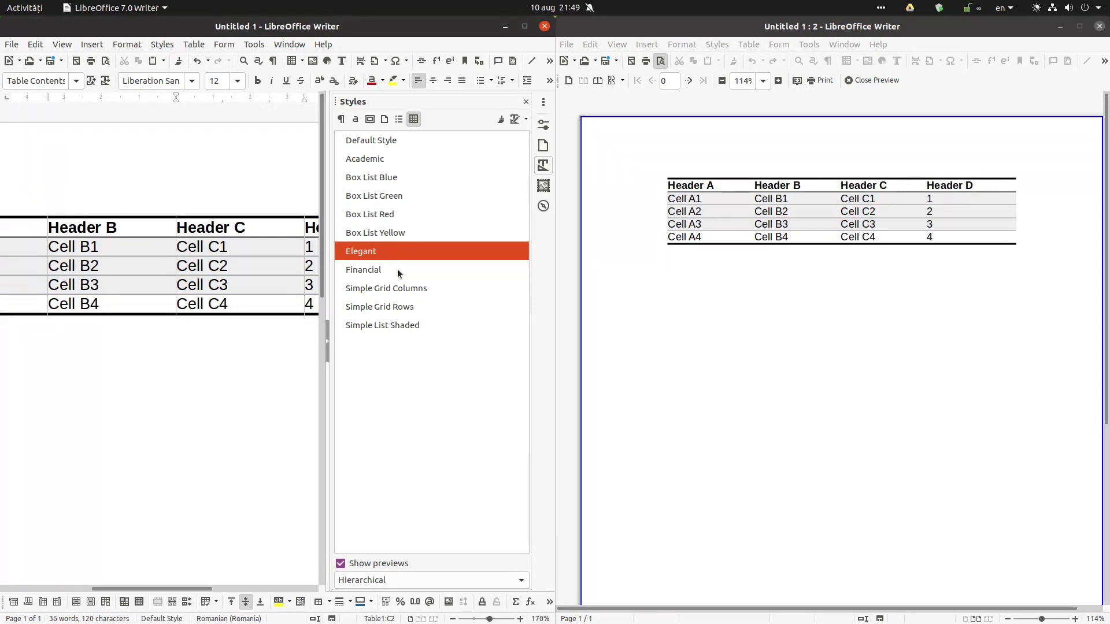
{"action": "double_click", "coordinate": [397, 268]}
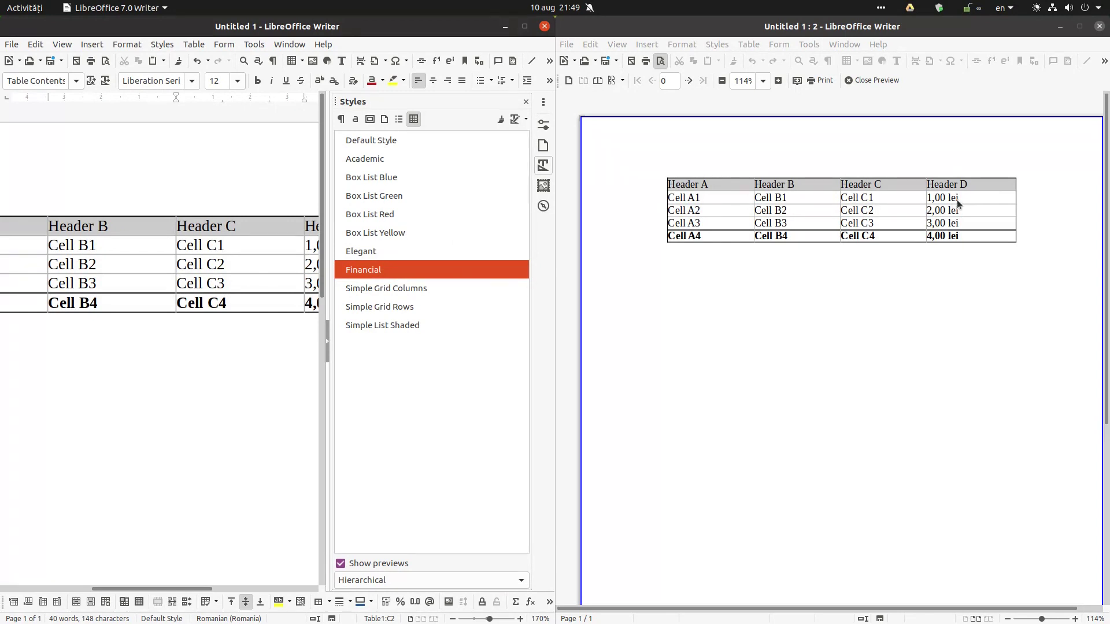
{"action": "double_click", "coordinate": [430, 285]}
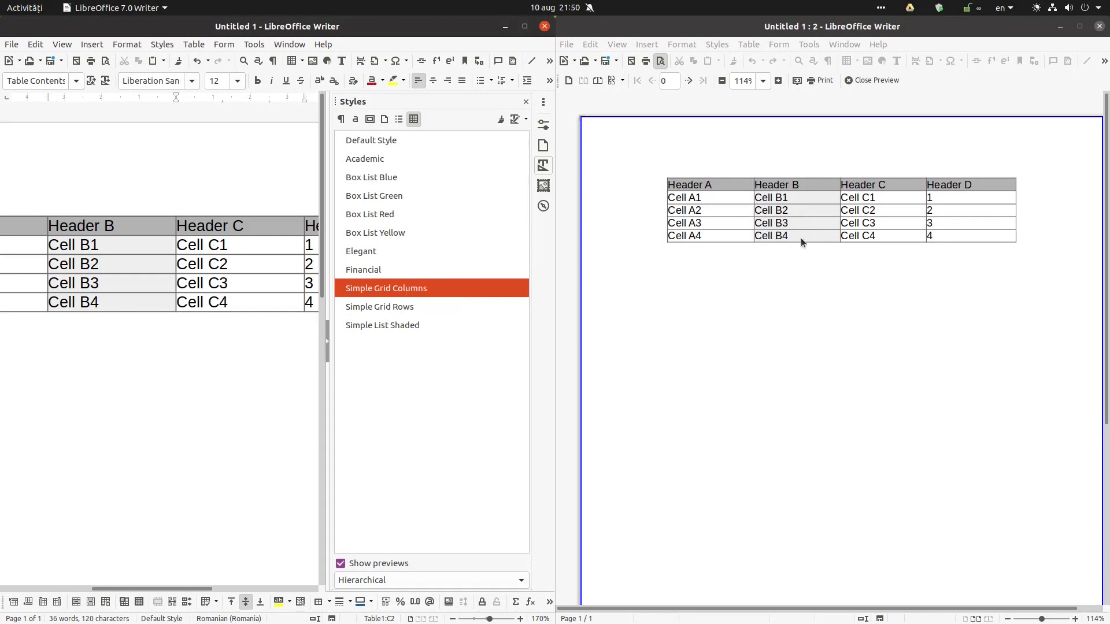
{"action": "double_click", "coordinate": [411, 311]}
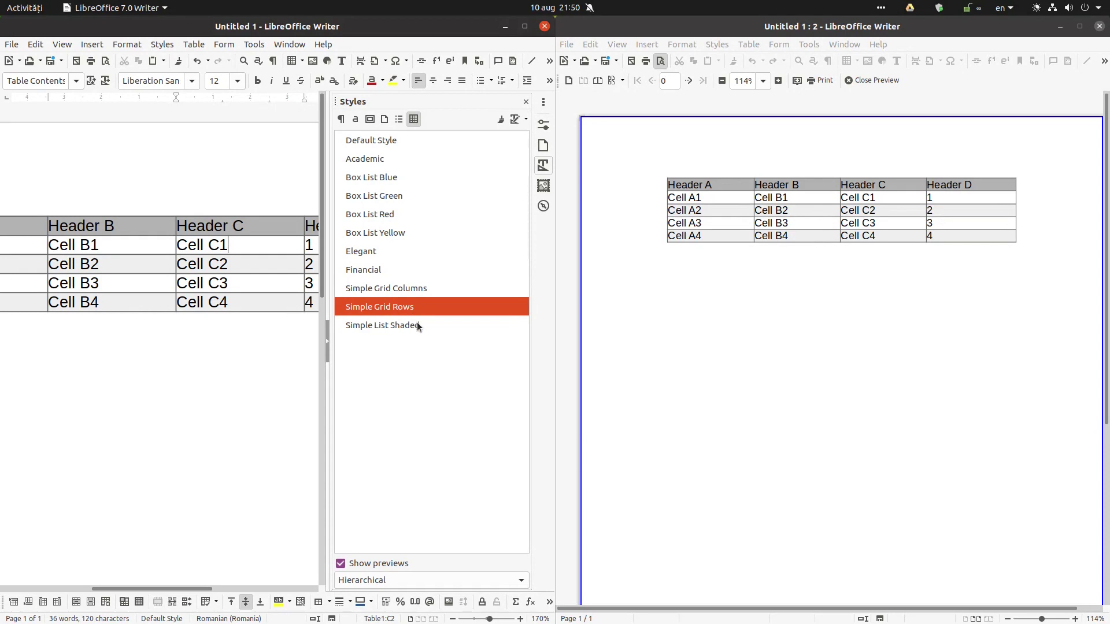
{"action": "double_click", "coordinate": [417, 324]}
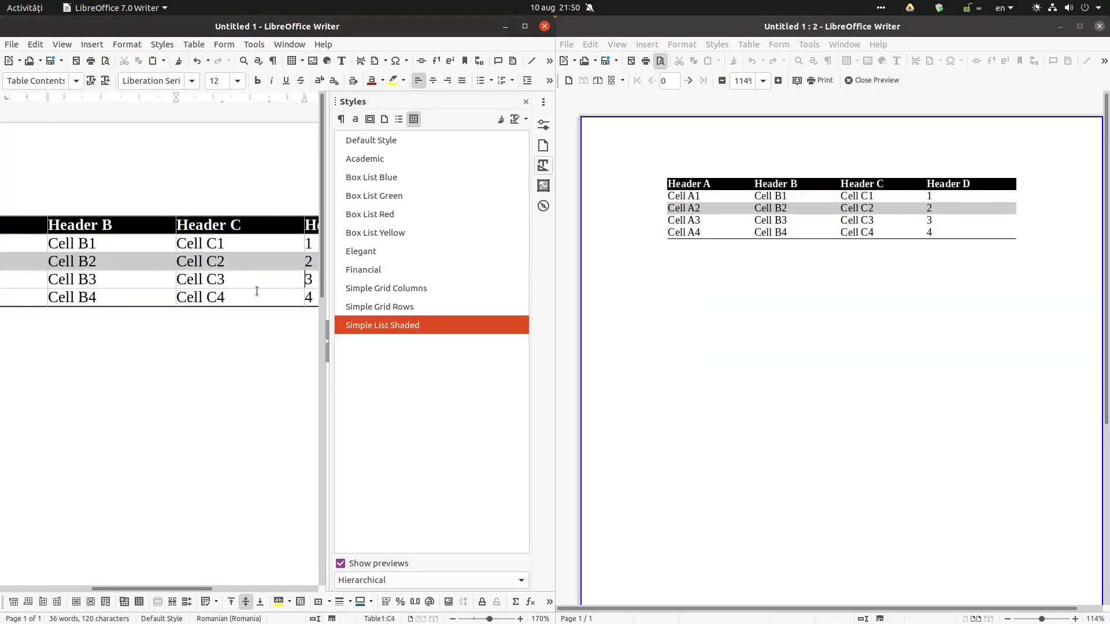
- Append five empty rows below row 4 by tabbing on from the last cell
{"action": "key", "text": "Tab"}
{"action": "key", "text": "Tab"}
{"action": "key", "text": "Tab"}
{"action": "key", "text": "Tab"}
{"action": "key", "text": "Tab"}
{"action": "key", "text": "Tab"}
{"action": "key", "text": "Tab"}
{"action": "key", "text": "Tab"}
{"action": "key", "text": "Tab"}
{"action": "key", "text": "Tab"}
{"action": "key", "text": "Tab"}
{"action": "key", "text": "Tab"}
{"action": "key", "text": "Tab"}
{"action": "key", "text": "Tab"}
{"action": "key", "text": "Tab"}
{"action": "key", "text": "Tab"}
{"action": "key", "text": "Tab"}
{"action": "key", "text": "Tab"}
{"action": "key", "text": "Tab"}
{"action": "key", "text": "Tab"}
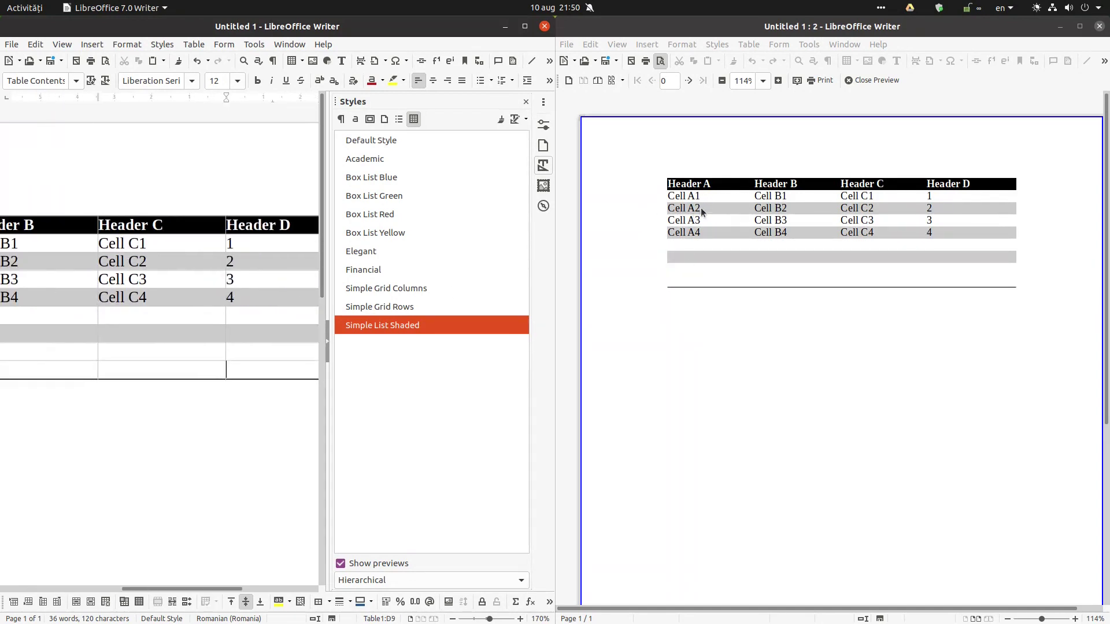
{"action": "key", "text": "Tab"}
{"action": "key", "text": "Tab"}
{"action": "key", "text": "Tab"}
{"action": "key", "text": "Tab"}
{"action": "key", "text": "Tab"}
{"action": "key", "text": "Tab"}
{"action": "key", "text": "Tab"}
{"action": "key", "text": "Tab"}
{"action": "key", "text": "Tab"}
{"action": "key", "text": "Tab"}
{"action": "key", "text": "Tab"}
{"action": "key", "text": "Tab"}
{"action": "key", "text": "Tab"}
{"action": "key", "text": "Tab"}
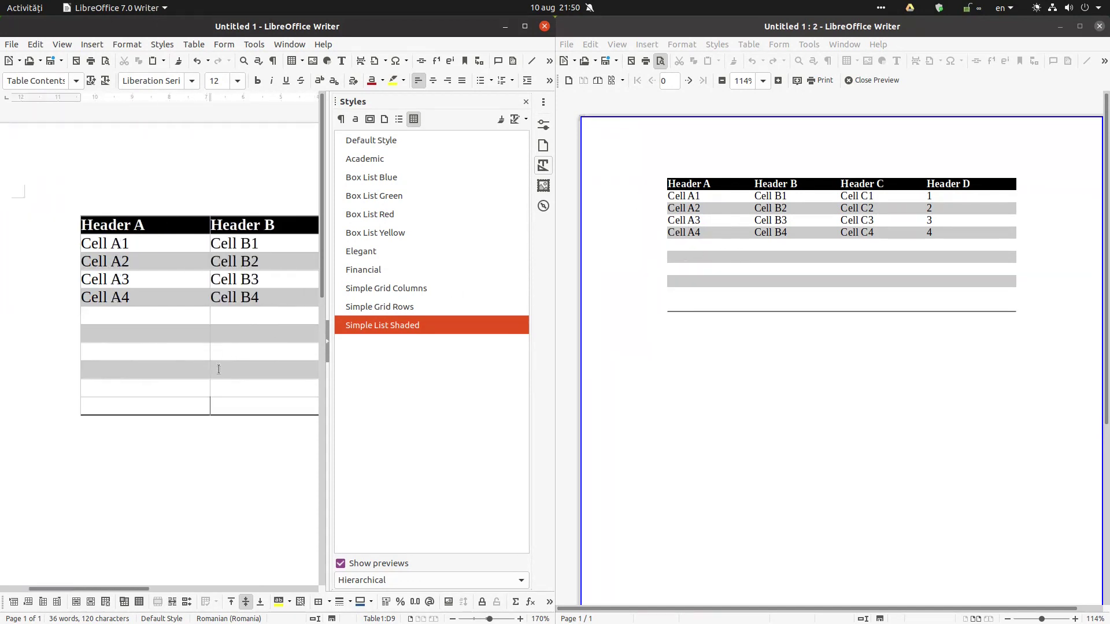
{"action": "key", "text": "Tab"}
{"action": "key", "text": "Tab"}
{"action": "key", "text": "Tab"}
{"action": "key", "text": "Tab"}
{"action": "key", "text": "Tab"}
{"action": "key", "text": "Tab"}
{"action": "key", "text": "Tab"}
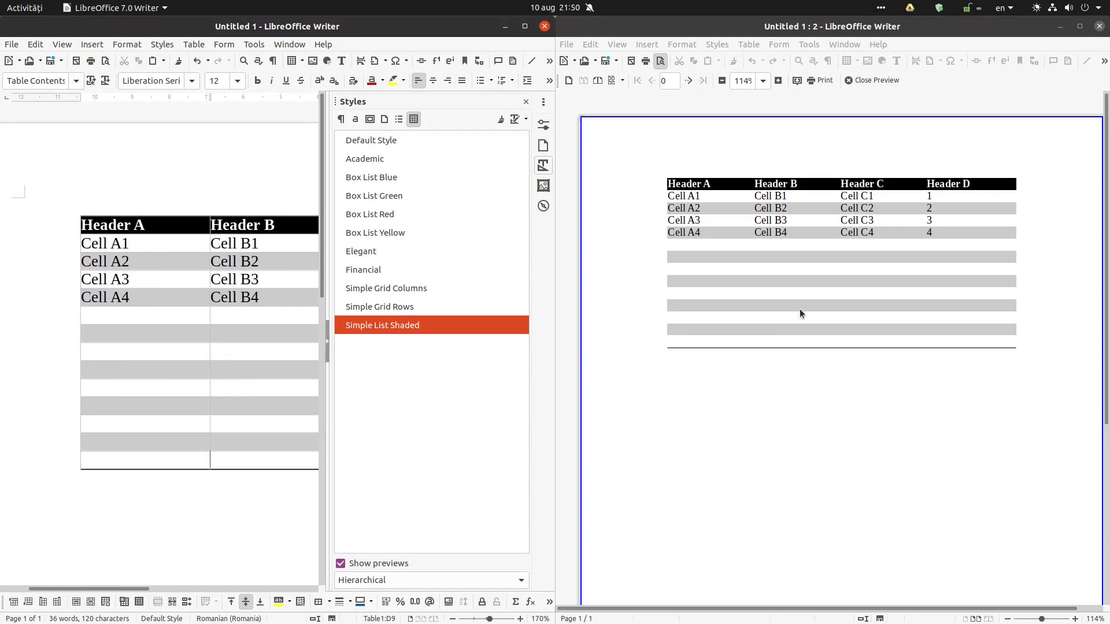
- Step the extended table through each style, from Simple Grid Rows back up to Default Style
{"action": "double_click", "coordinate": [421, 306]}
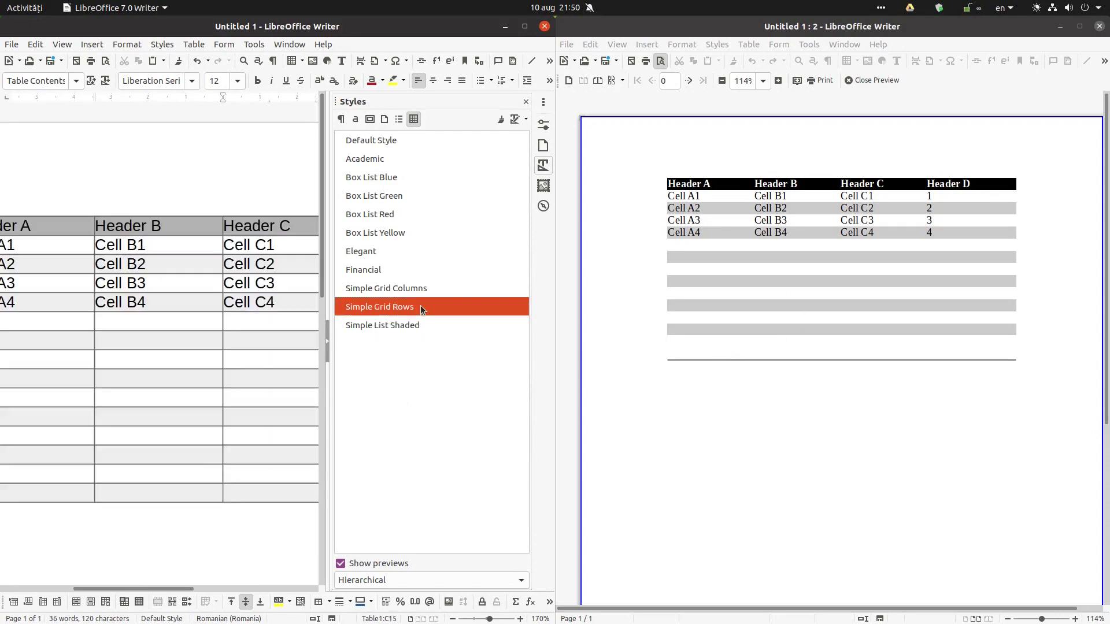
{"action": "double_click", "coordinate": [428, 288]}
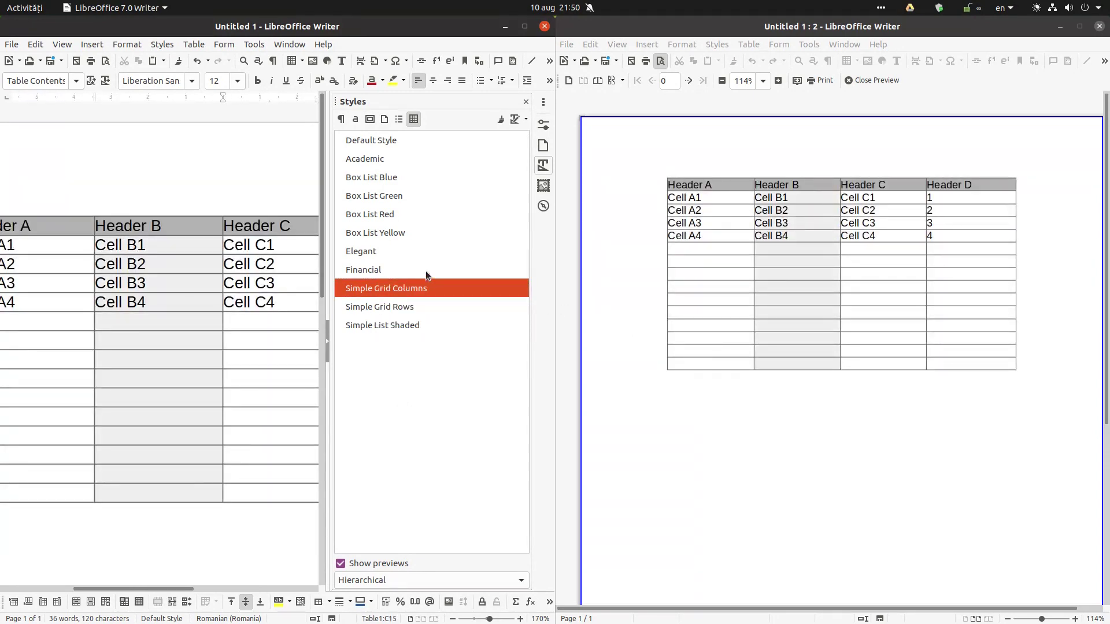
{"action": "double_click", "coordinate": [425, 269]}
{"action": "double_click", "coordinate": [420, 252]}
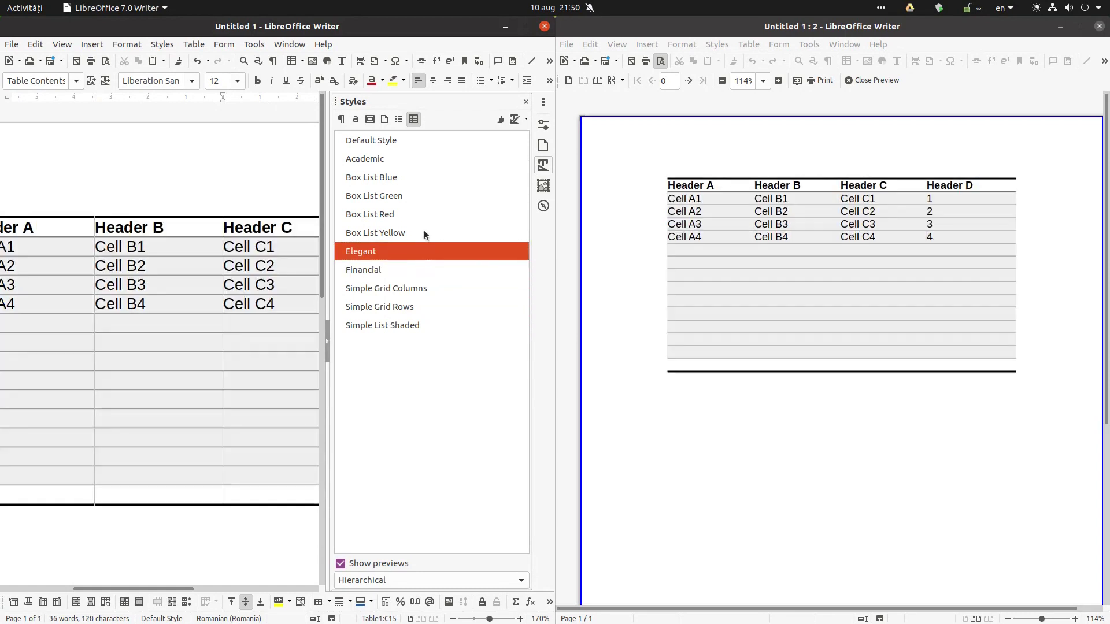
{"action": "double_click", "coordinate": [424, 231]}
{"action": "double_click", "coordinate": [418, 213]}
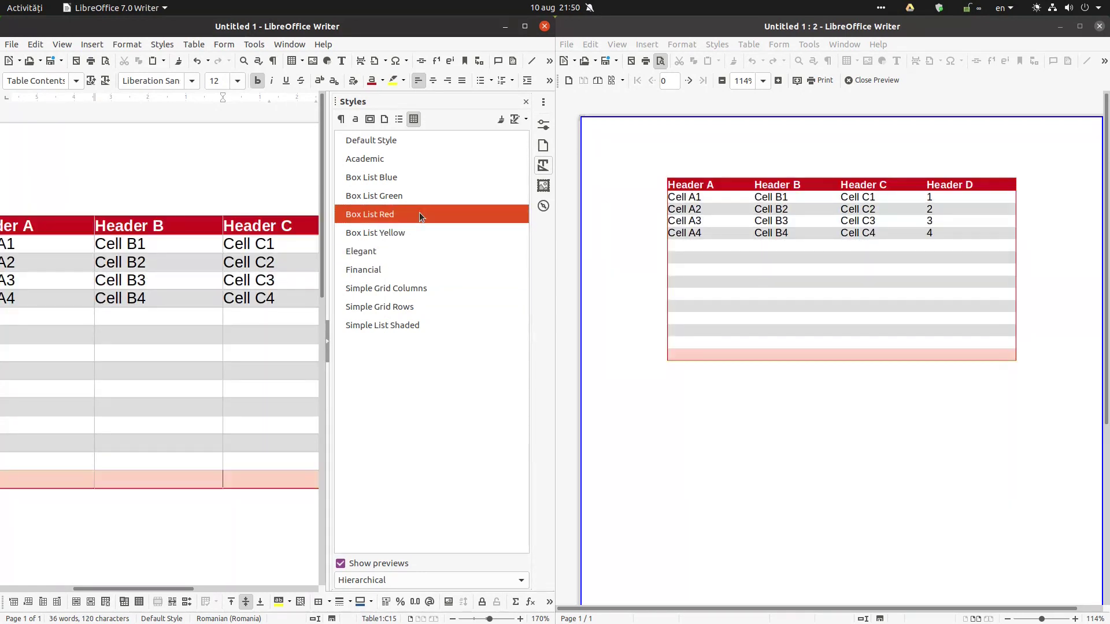
{"action": "double_click", "coordinate": [419, 195]}
{"action": "double_click", "coordinate": [421, 175]}
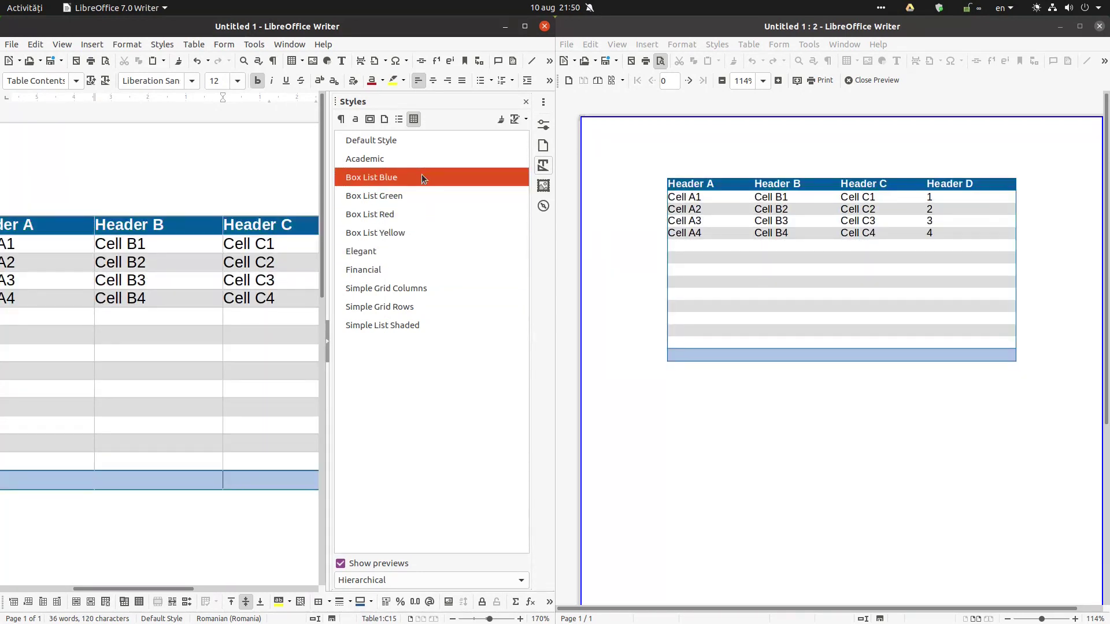
{"action": "double_click", "coordinate": [418, 159]}
{"action": "double_click", "coordinate": [421, 140]}
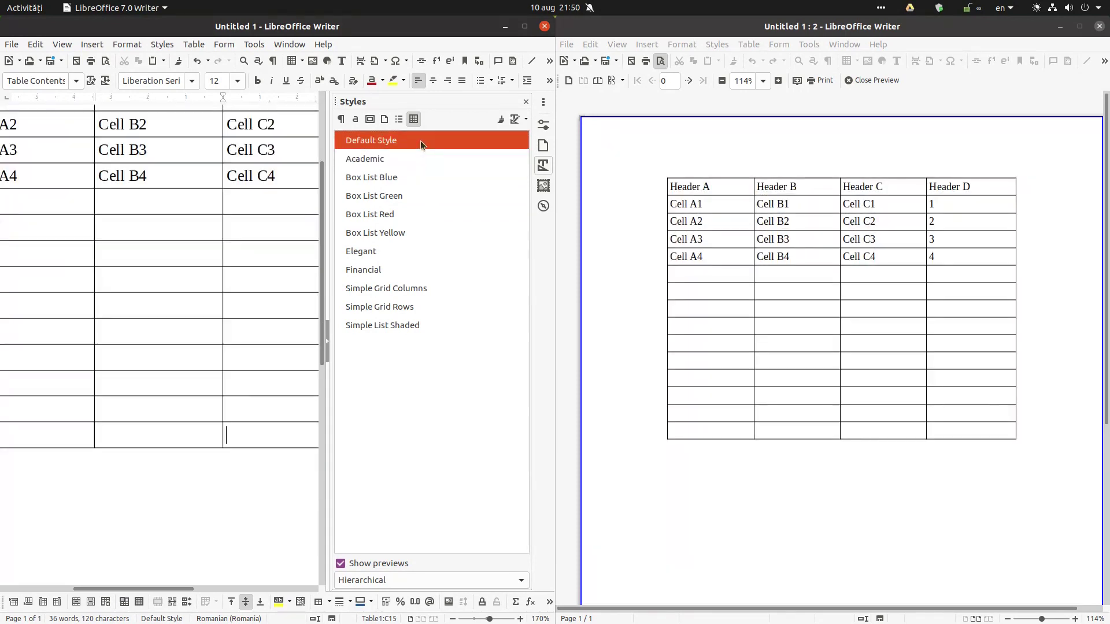
- Apply Box List Blue, Green, Red, then Yellow, and close the Styles sidebar
{"action": "double_click", "coordinate": [396, 177]}
{"action": "double_click", "coordinate": [400, 194]}
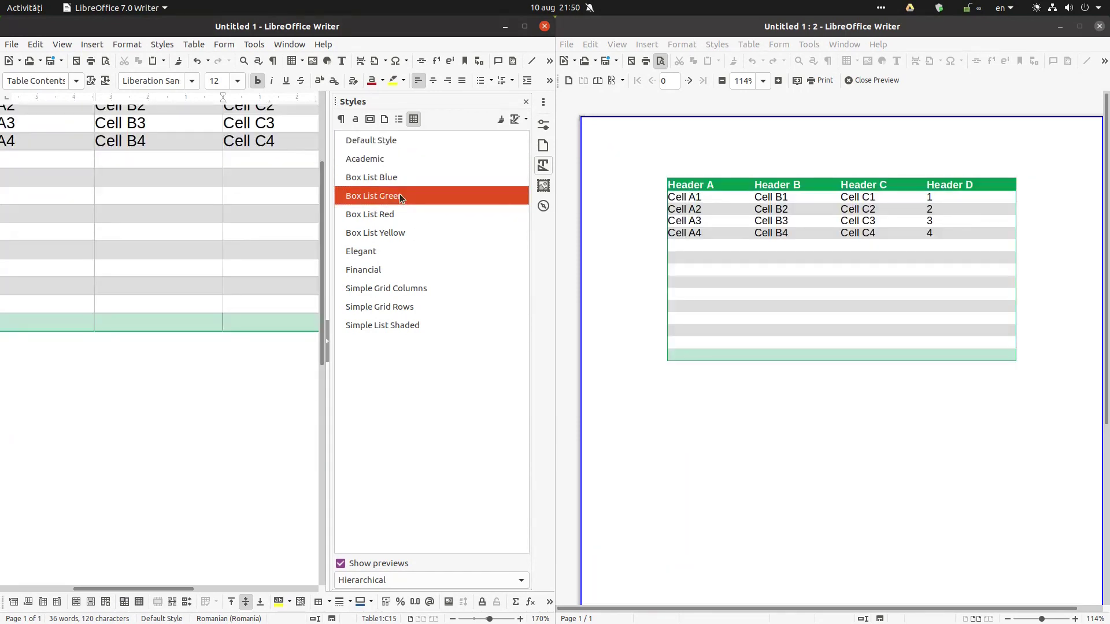
{"action": "double_click", "coordinate": [377, 215]}
{"action": "double_click", "coordinate": [383, 233]}
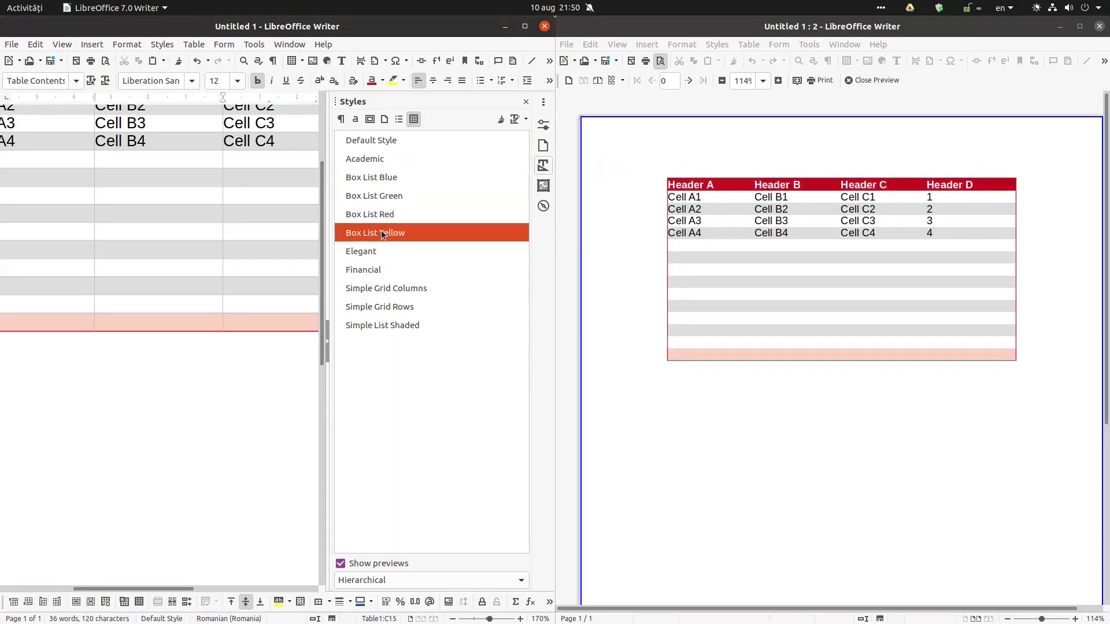
{"action": "left_click", "coordinate": [526, 102]}
- Switch the table from Box List Yellow to the Box List Blue table style
{"action": "scroll", "coordinate": [383, 148], "scroll_direction": "down", "scroll_amount": 3, "text": "ctrl"}
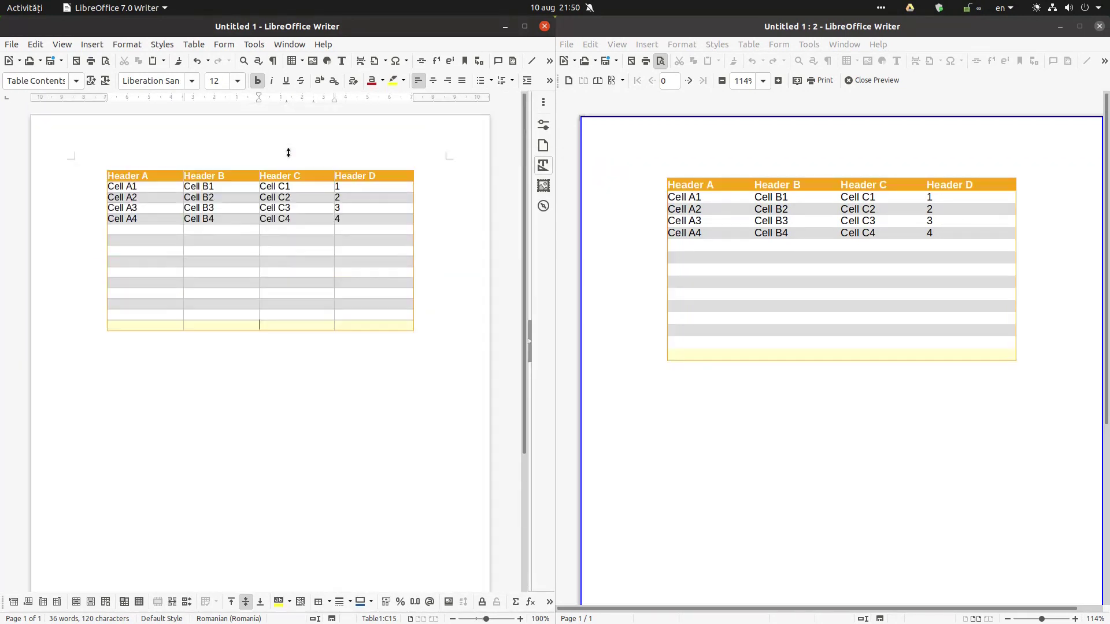
{"action": "left_click", "coordinate": [300, 197]}
{"action": "left_click", "coordinate": [544, 165]}
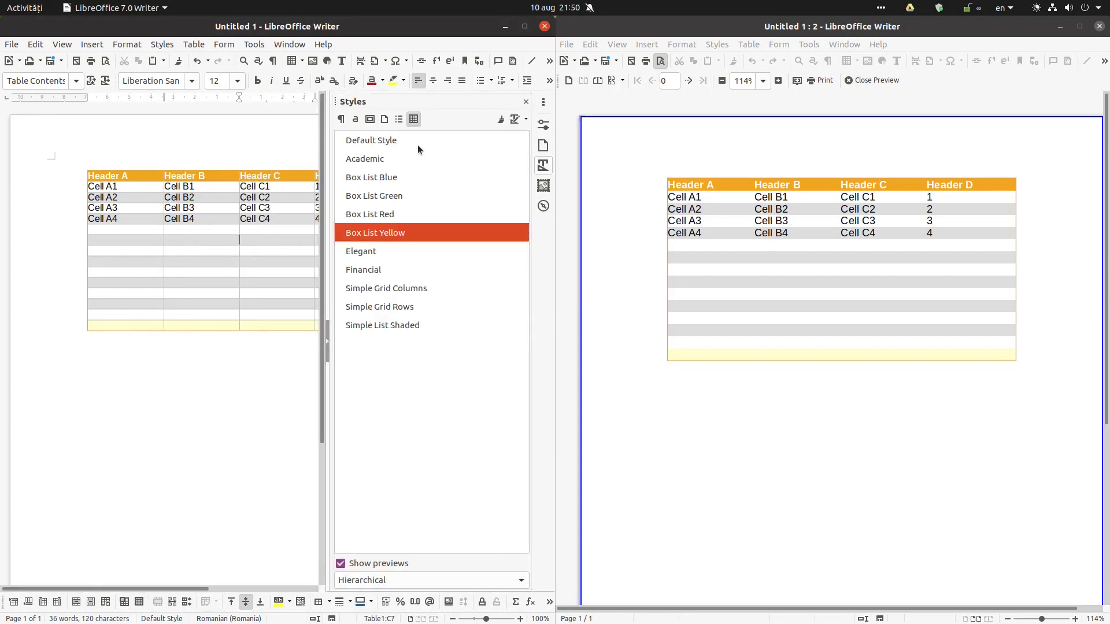
{"action": "double_click", "coordinate": [417, 145]}
{"action": "double_click", "coordinate": [418, 159]}
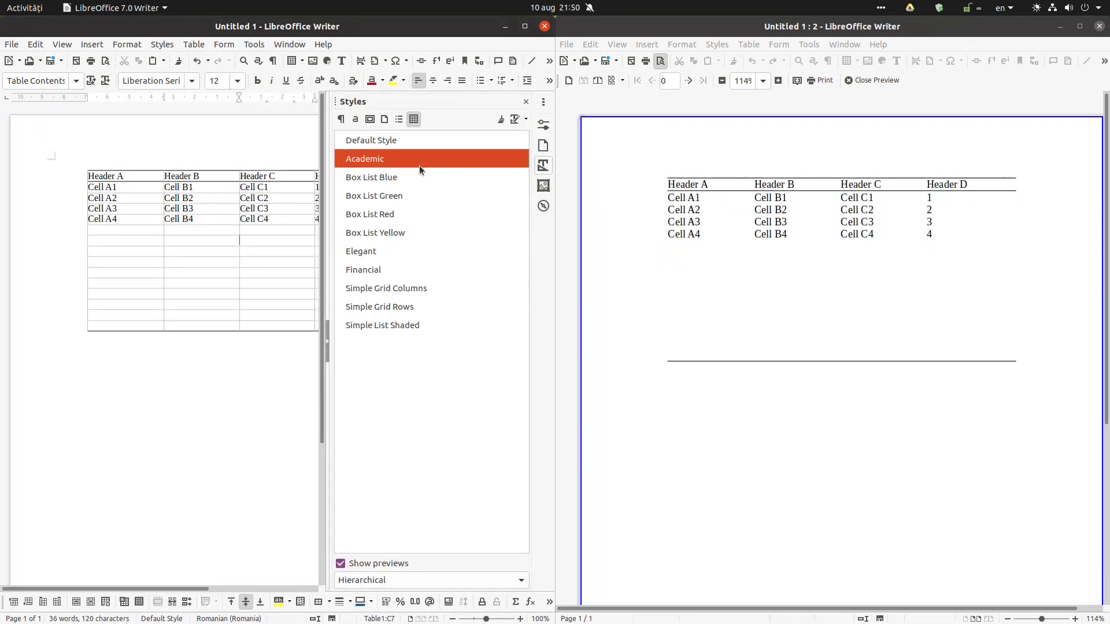
{"action": "double_click", "coordinate": [418, 176]}
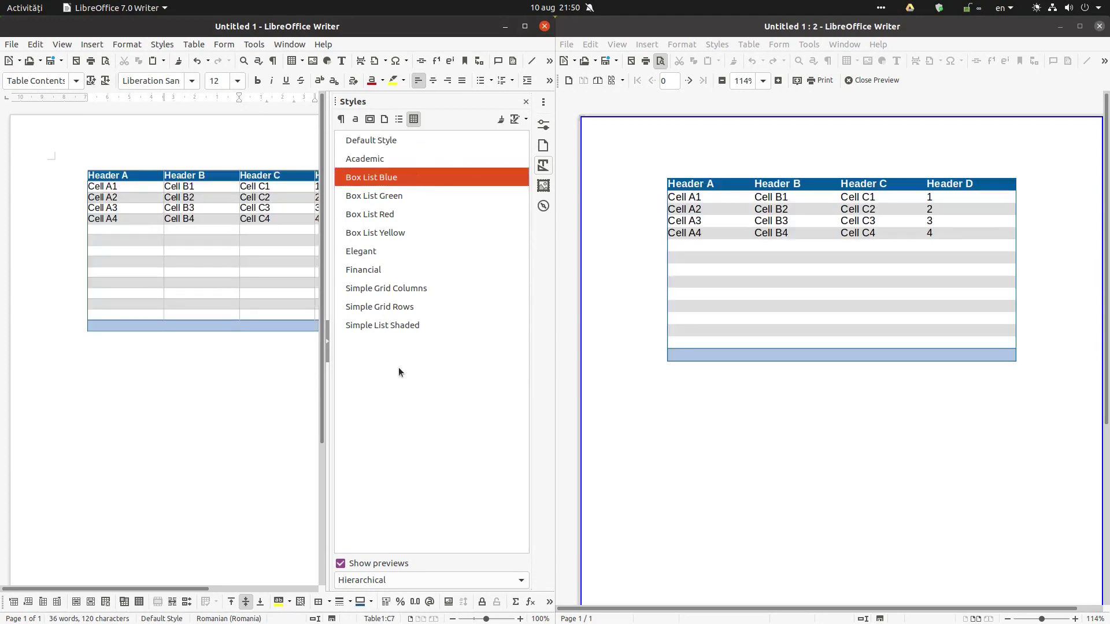
{"action": "right_click", "coordinate": [406, 290]}
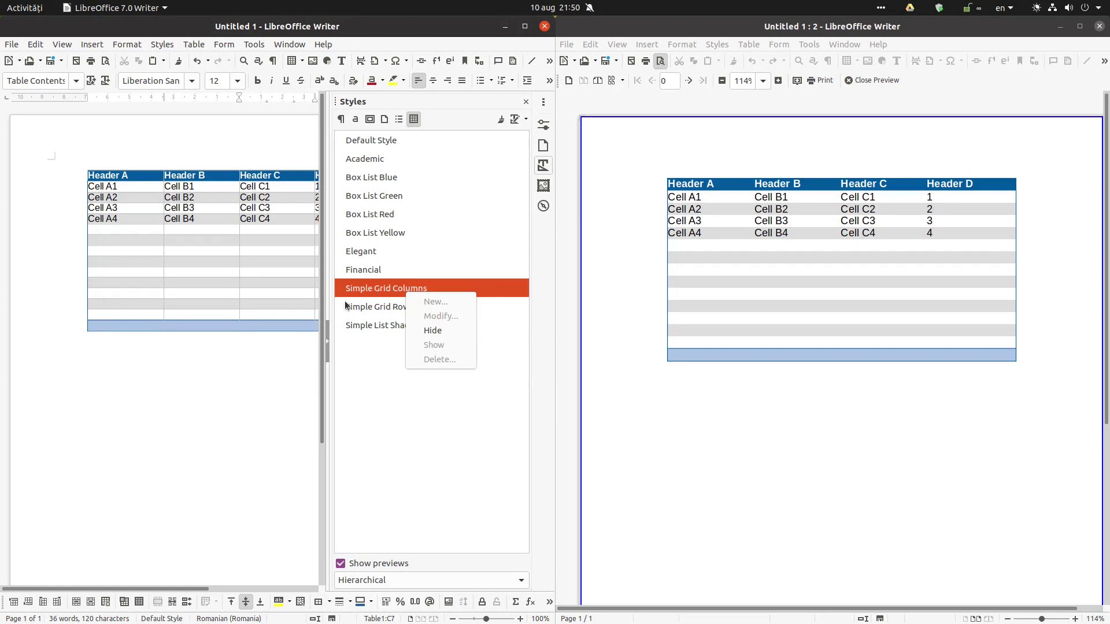
{"action": "left_click", "coordinate": [277, 360]}
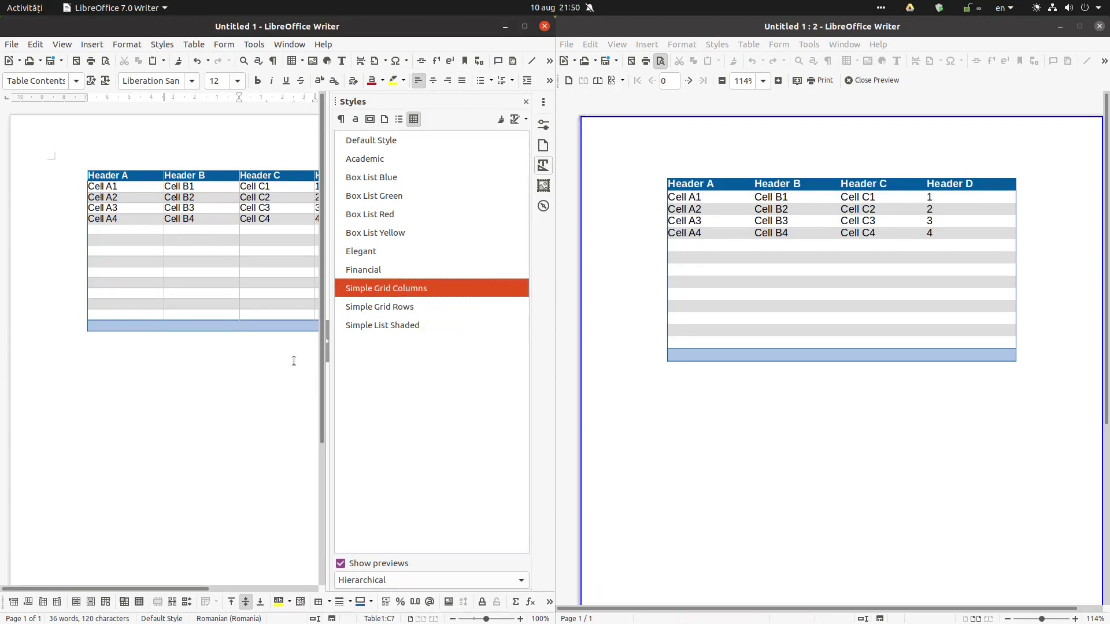